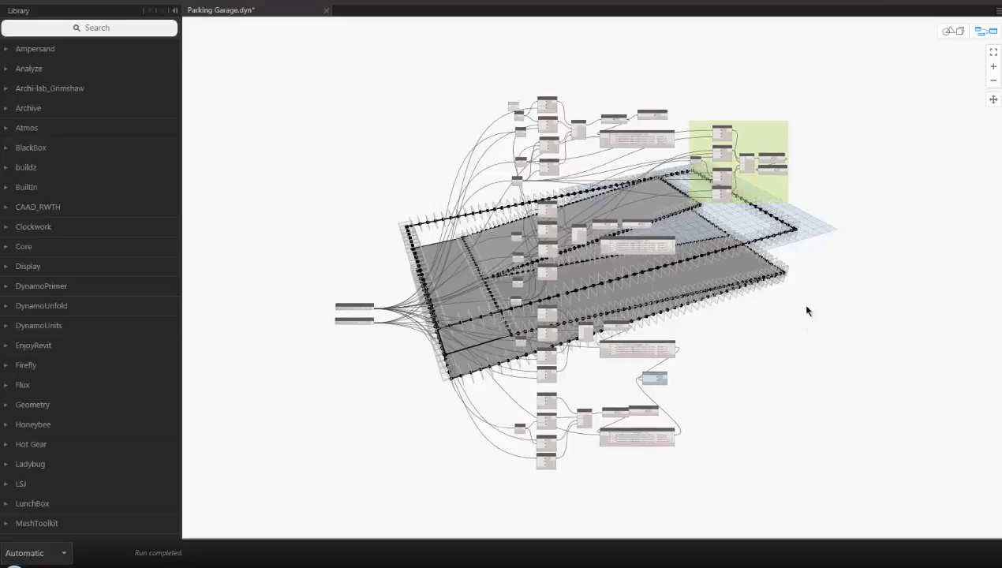
# - Set the Number of Stalls to 83 and then to 120, and the Floor to Floor Height to 23
pyautogui.moveTo(800, 304); pyautogui.dragTo(733, 314, button='middle')
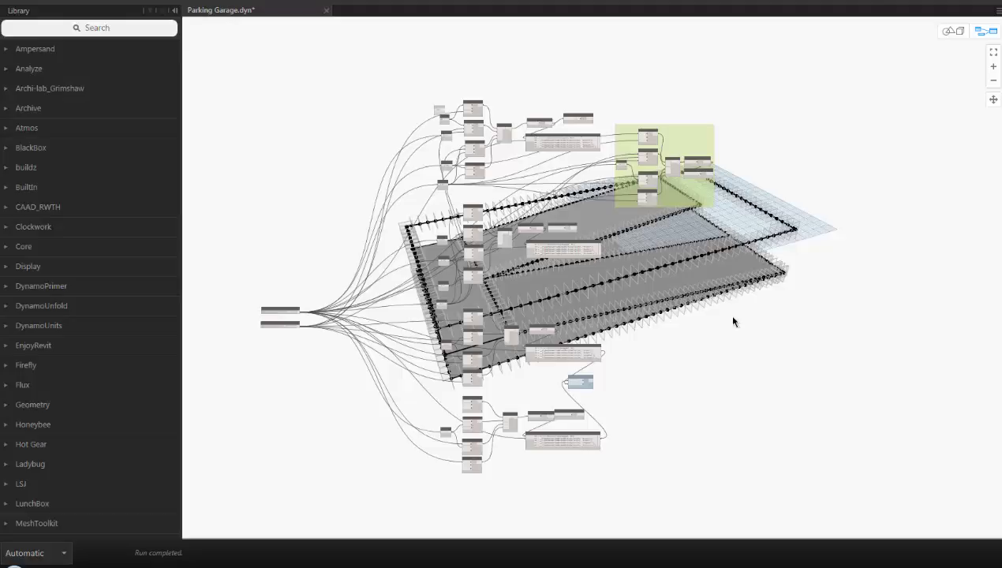
pyautogui.moveTo(737, 310); pyautogui.dragTo(752, 291, button='middle')
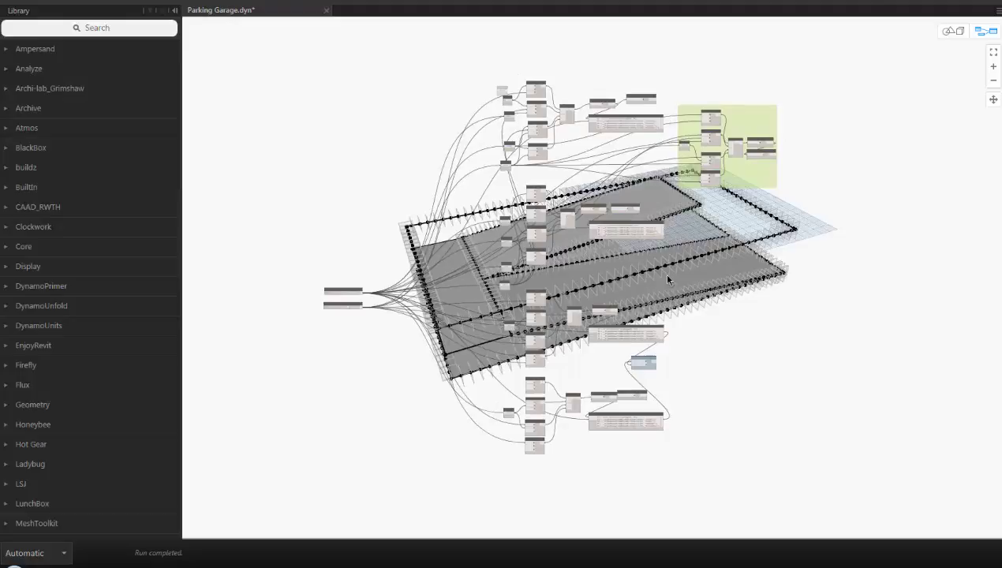
pyautogui.scroll(10, 483, 301)
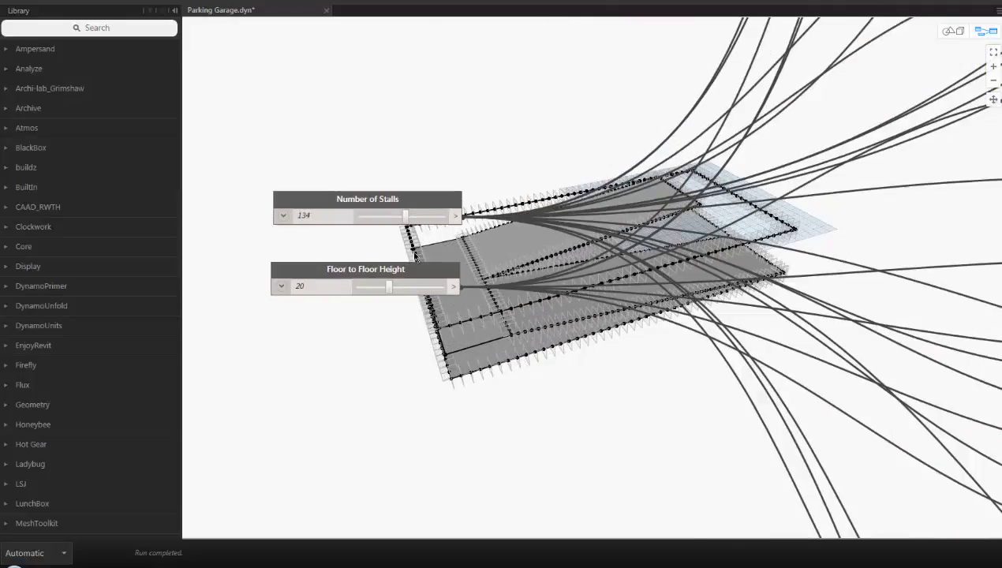
pyautogui.click(386, 217)
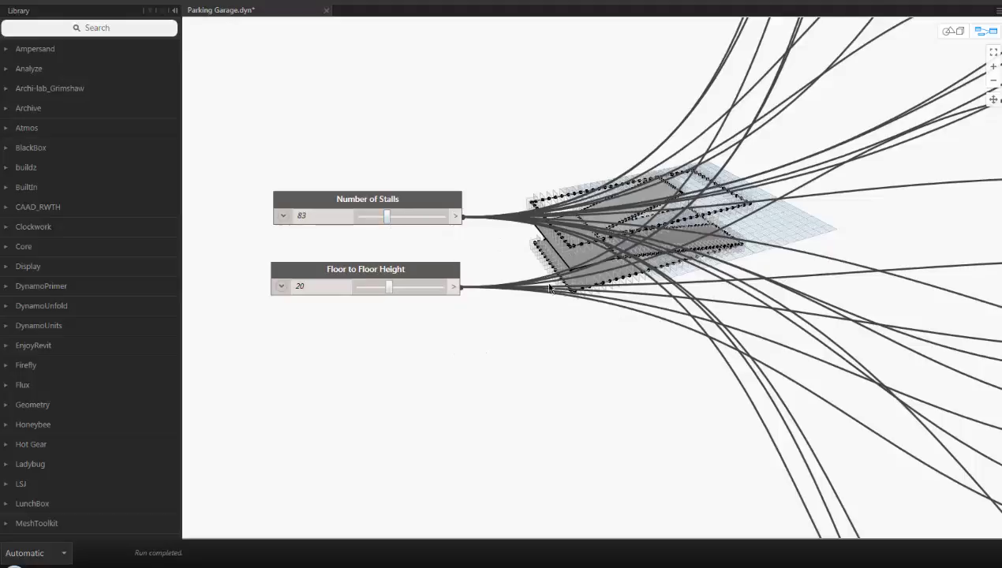
pyautogui.moveTo(396, 214); pyautogui.dragTo(409, 289, button='middle')
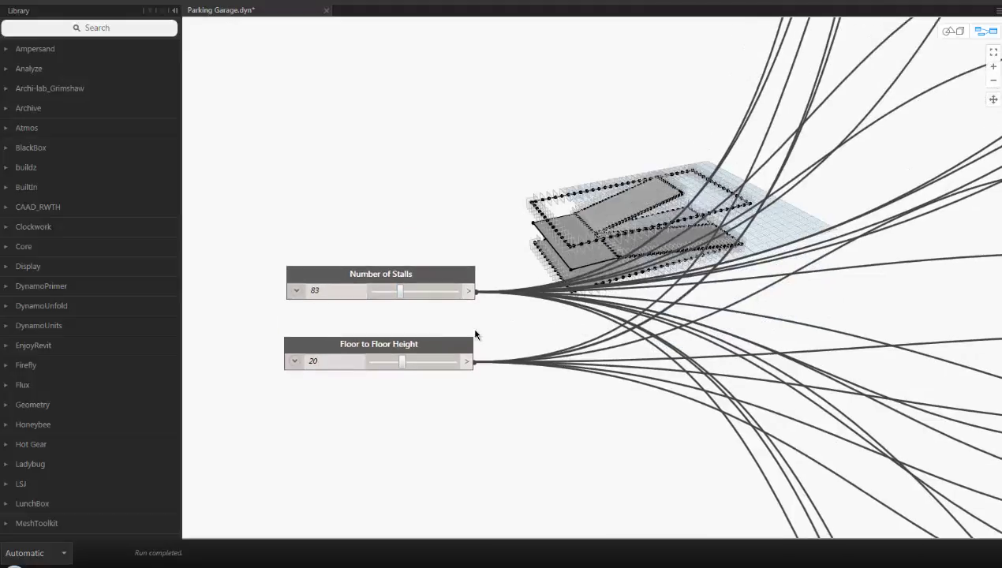
pyautogui.click(414, 292)
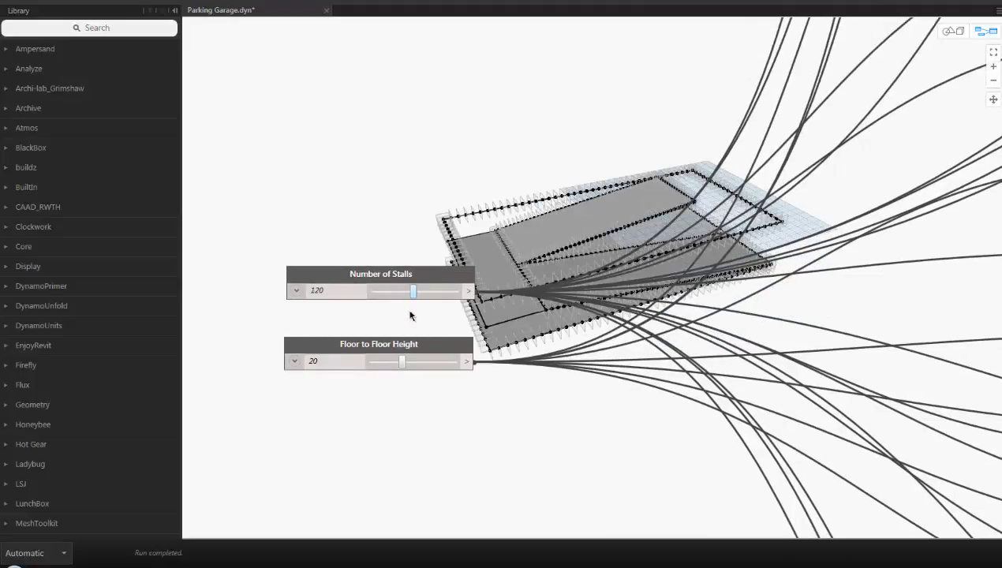
pyautogui.click(420, 364)
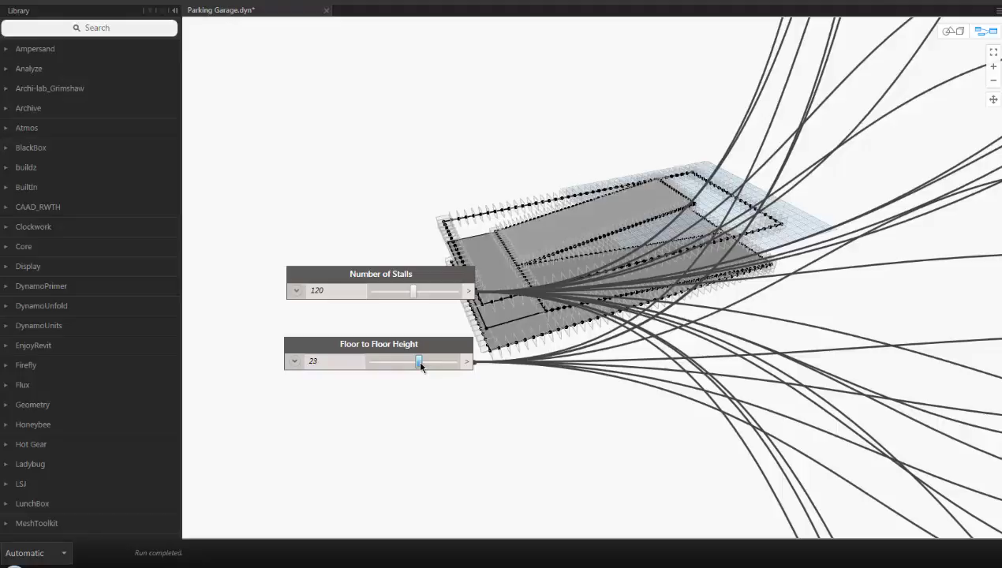
pyautogui.moveTo(418, 282)
pyautogui.mouseDown()
pyautogui.moveTo(405, 284)
pyautogui.moveTo(417, 287)
pyautogui.mouseUp()
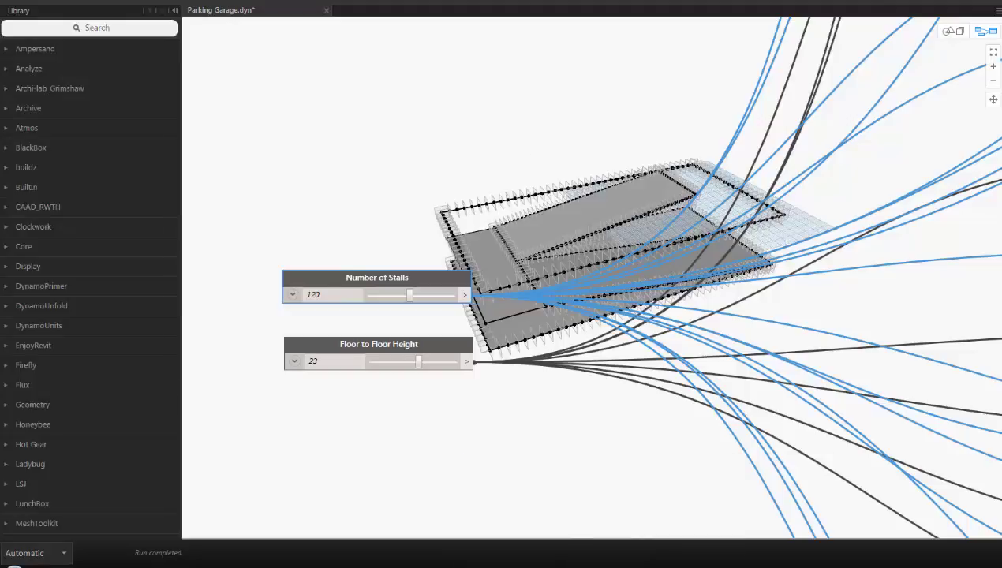
# - Add a Curves.DivideCurveByDistance node below the upper DivideCurve code block that feeds Line.ByStartPointEndPoint
pyautogui.moveTo(0, 38); pyautogui.dragTo(666, 2)
pyautogui.scroll(-5, 567, 406)
pyautogui.moveTo(702, 376); pyautogui.dragTo(525, 377, button='middle')
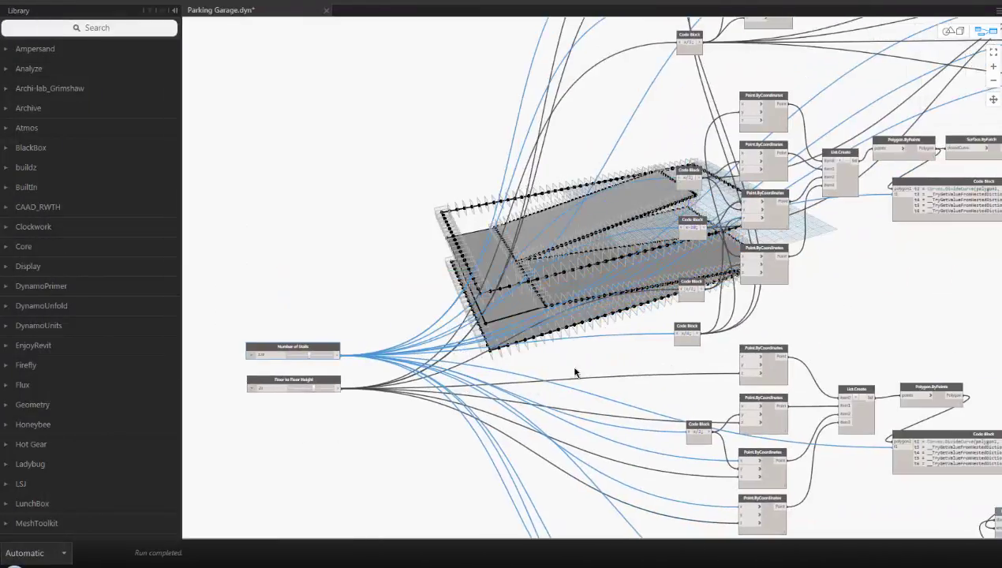
pyautogui.moveTo(598, 371); pyautogui.dragTo(507, 392, button='middle')
pyautogui.moveTo(796, 310); pyautogui.dragTo(580, 100, button='middle')
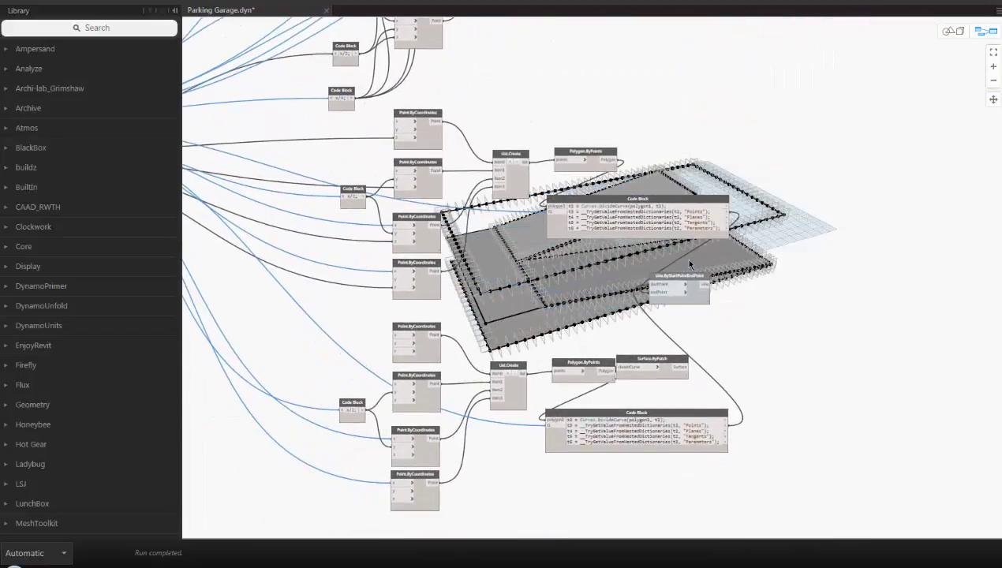
pyautogui.moveTo(540, 296); pyautogui.dragTo(529, 258, button='middle')
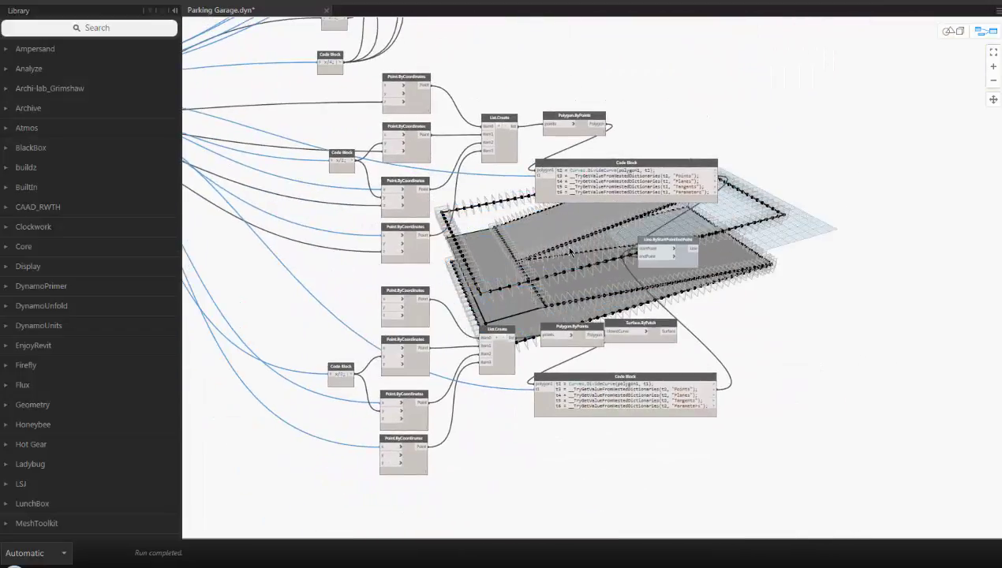
pyautogui.scroll(5, 570, 251)
pyautogui.rightClick(560, 248)
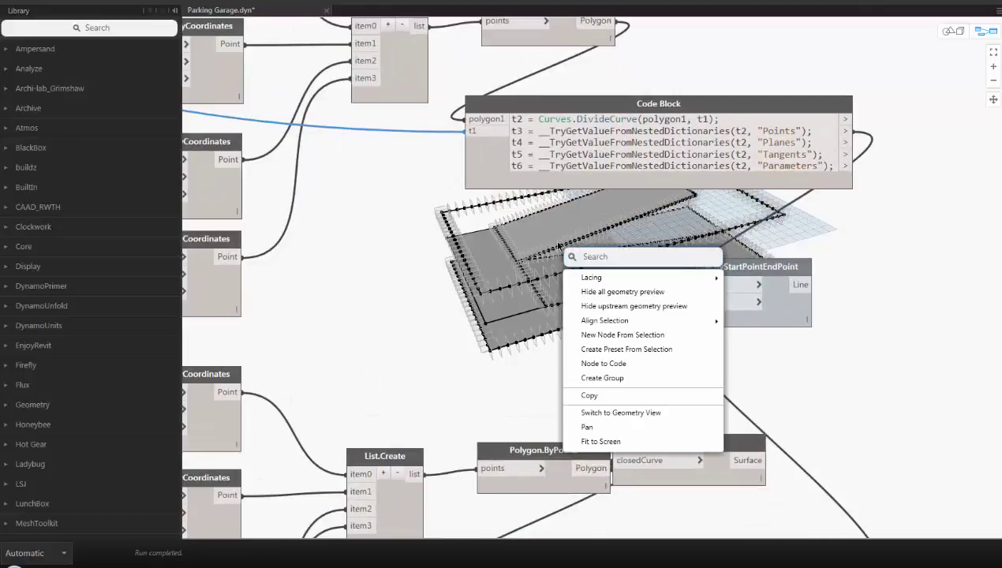
pyautogui.write('divide')
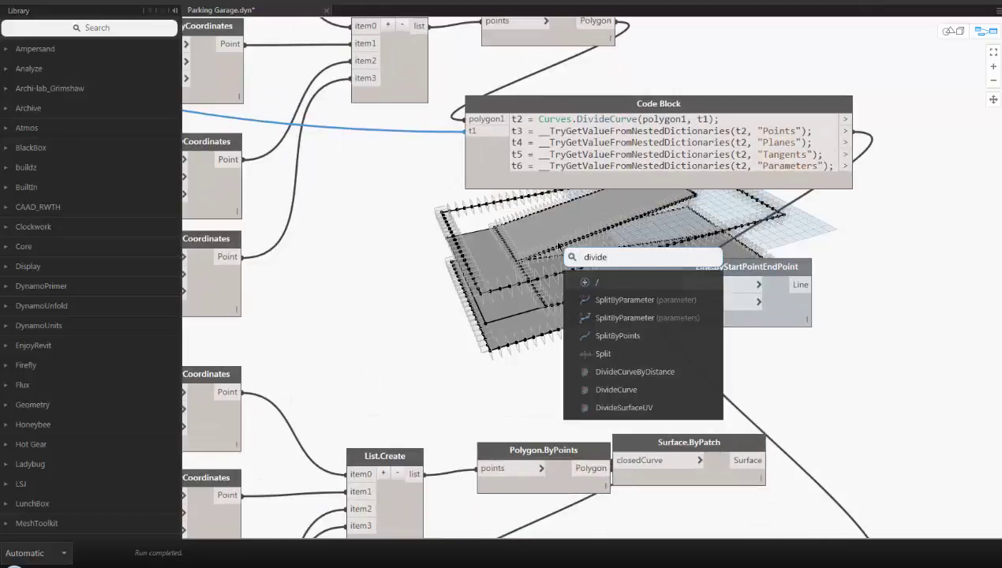
pyautogui.click(629, 372)
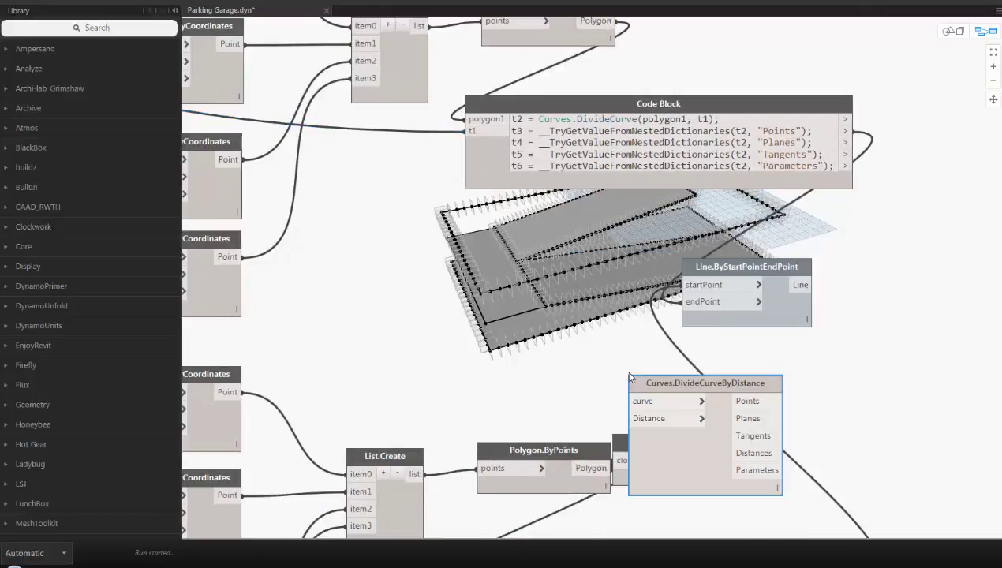
pyautogui.moveTo(684, 385); pyautogui.dragTo(491, 229)
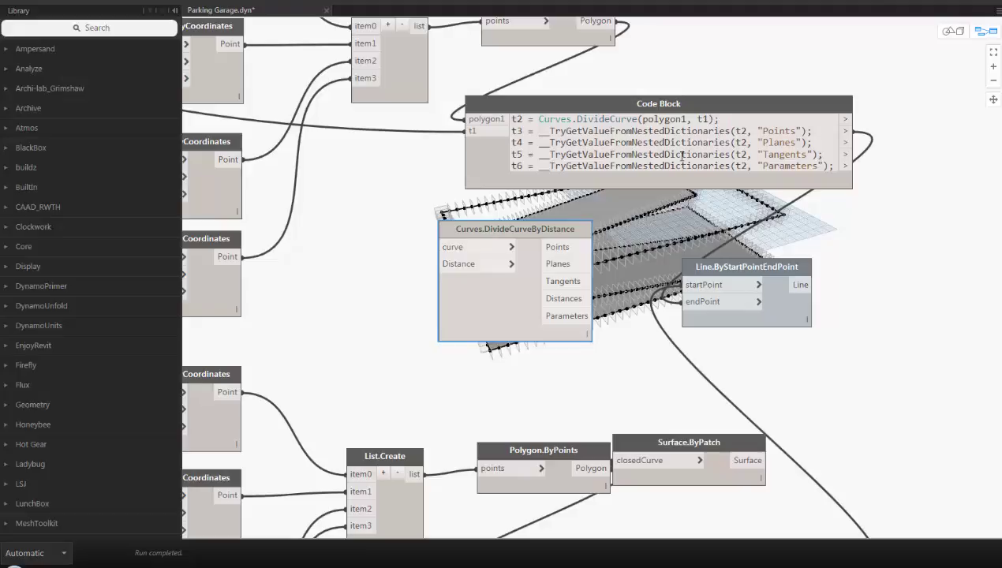
# - Delete the newly added Curves.DivideCurveByDistance node
pyautogui.rightClick(637, 393)
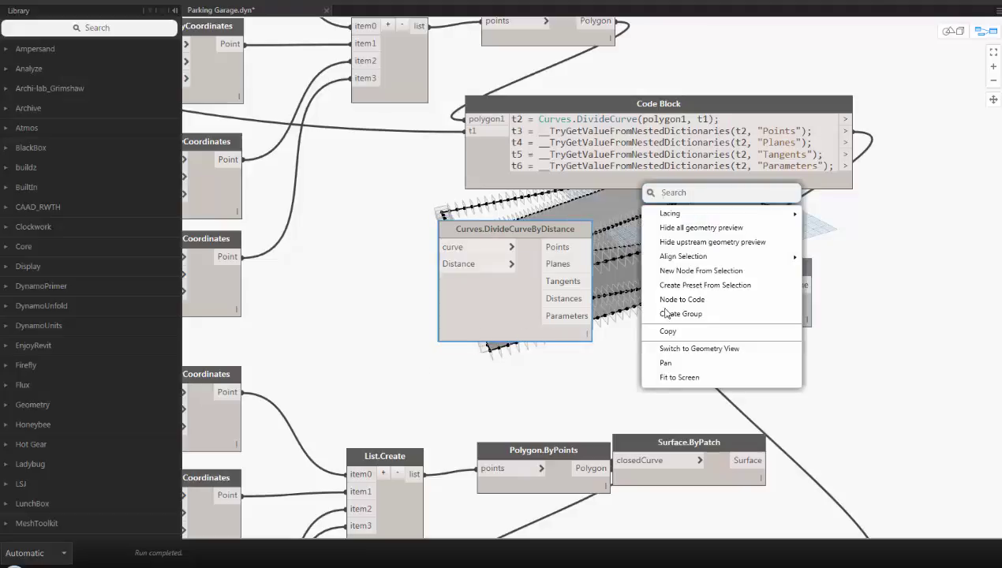
pyautogui.click(889, 326)
pyautogui.moveTo(575, 317); pyautogui.dragTo(502, 348)
pyautogui.moveTo(441, 353)
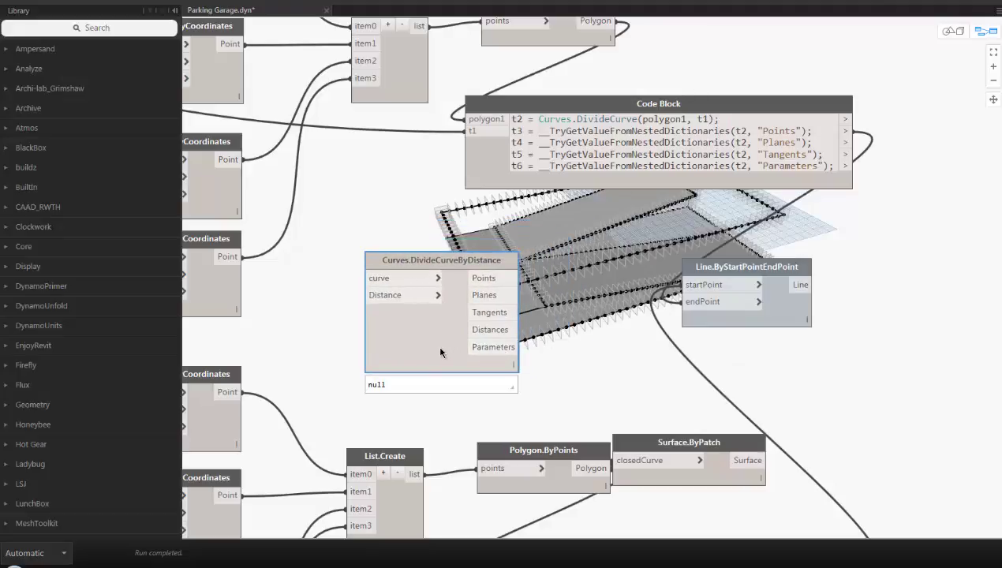
pyautogui.press('Delete')
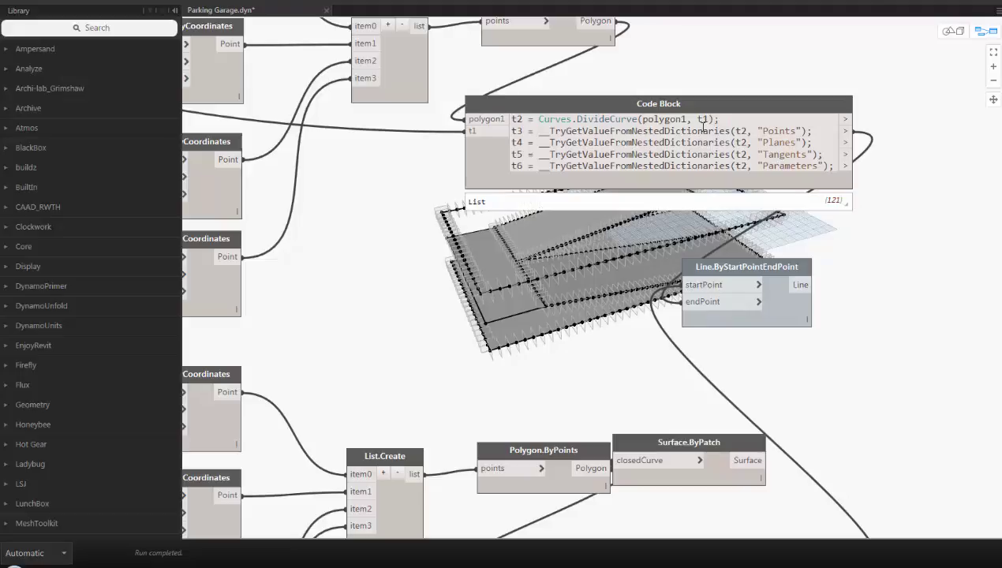
# - Rename the t1 argument to numStalls in the upper Curves.DivideCurve code block feeding Line.ByStartPointEndPoint
pyautogui.moveTo(394, 282); pyautogui.dragTo(633, 325, button='middle')
pyautogui.moveTo(507, 323); pyautogui.dragTo(818, 359, button='middle')
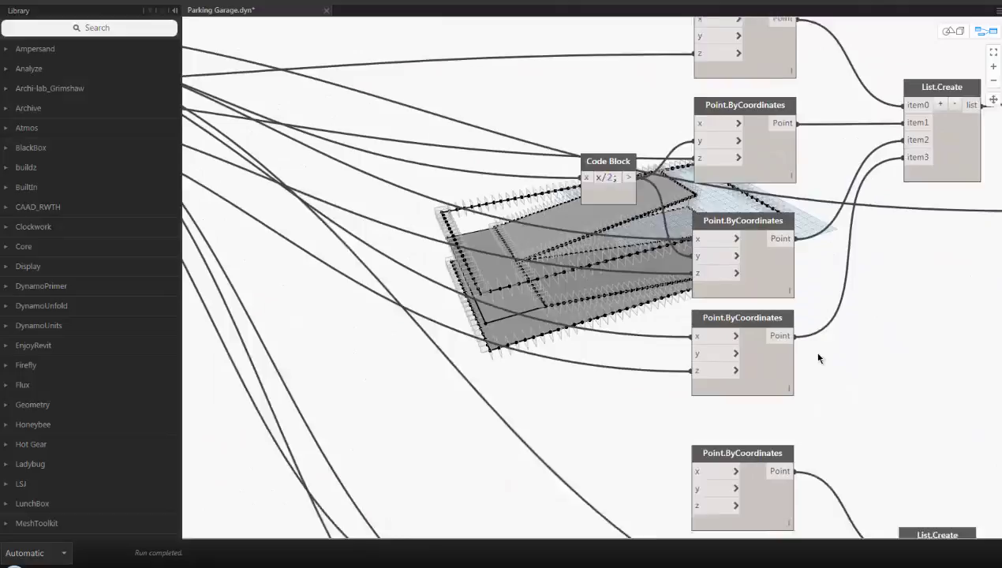
pyautogui.moveTo(461, 342); pyautogui.dragTo(812, 409, button='middle')
pyautogui.moveTo(696, 397); pyautogui.dragTo(474, 430, button='middle')
pyautogui.moveTo(850, 431); pyautogui.dragTo(273, 421, button='middle')
pyautogui.scroll(4, 766, 351)
pyautogui.press('BackSpace')
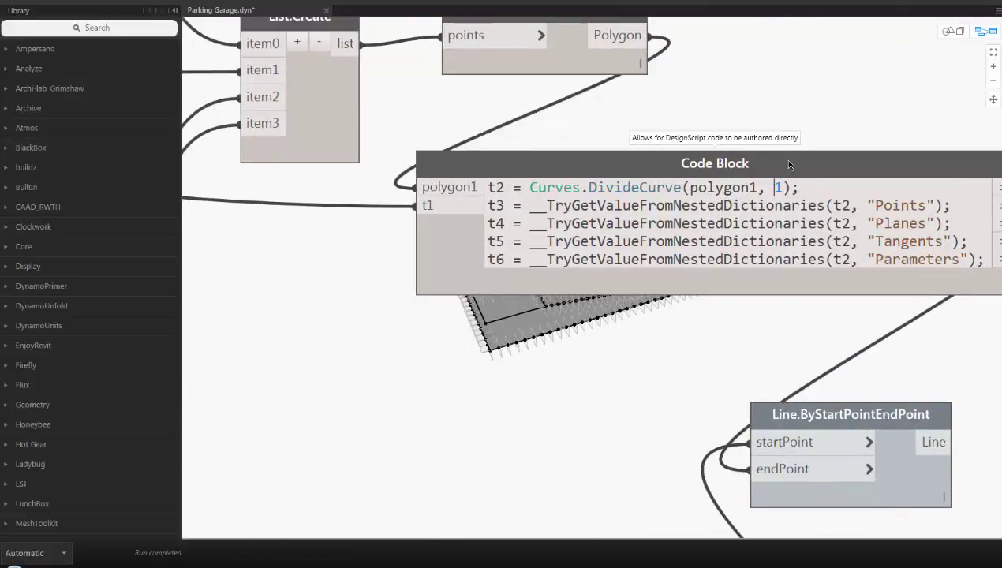
pyautogui.write('numSta')
pyautogui.write('lls')
pyautogui.press('Delete')
pyautogui.click(823, 81)
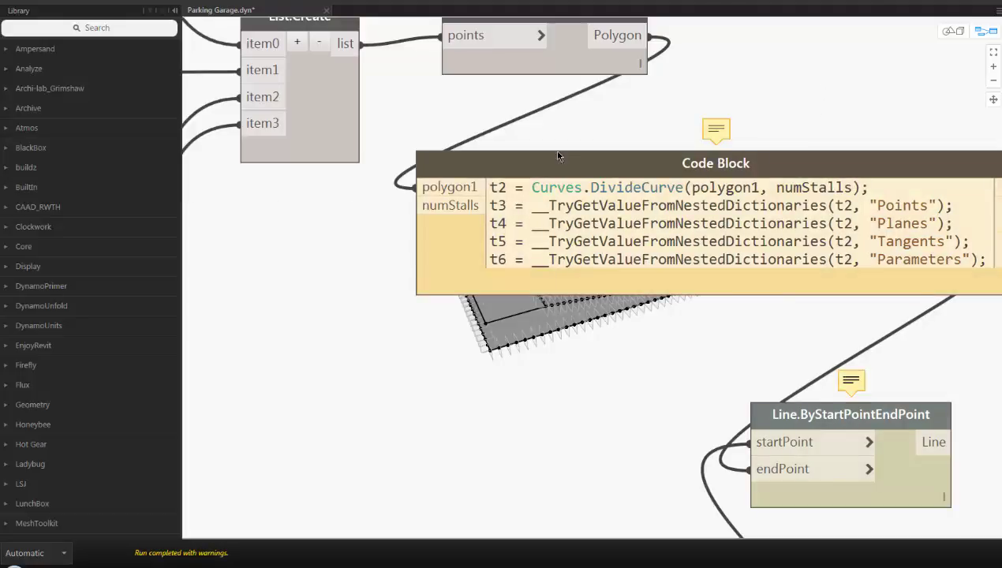
# - Connect the Number of Stalls output to the code block's numStalls input
pyautogui.click(418, 206)
pyautogui.scroll(-5, 361, 285)
pyautogui.moveTo(358, 281); pyautogui.dragTo(831, 281, button='middle')
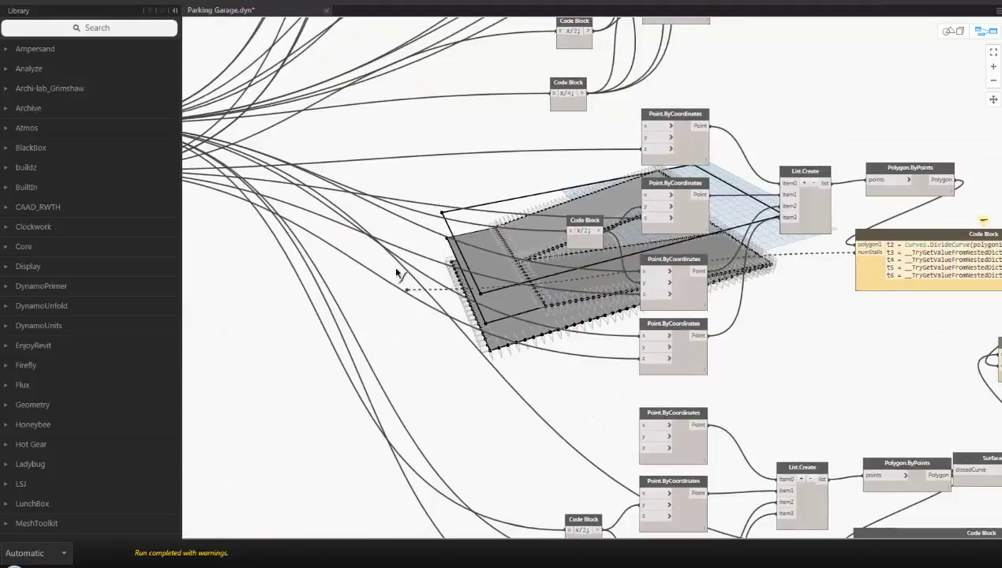
pyautogui.moveTo(352, 229); pyautogui.dragTo(687, 303, button='middle')
pyautogui.scroll(5, 414, 199)
pyautogui.click(410, 190)
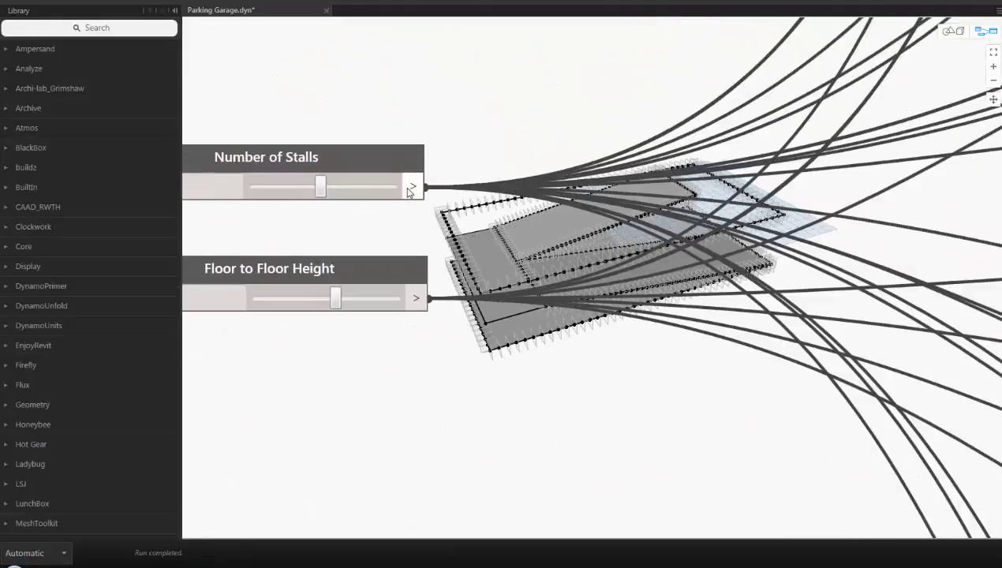
# - Select the node clusters of the graph one after another to examine which part of the garage geometry each generates
pyautogui.scroll(-5, 412, 189)
pyautogui.scroll(6, 616, 318)
pyautogui.moveTo(907, 335); pyautogui.dragTo(742, 296, button='middle')
pyautogui.moveTo(683, 347); pyautogui.dragTo(681, 307, button='middle')
pyautogui.scroll(-2, 582, 339)
pyautogui.scroll(-4, 584, 344)
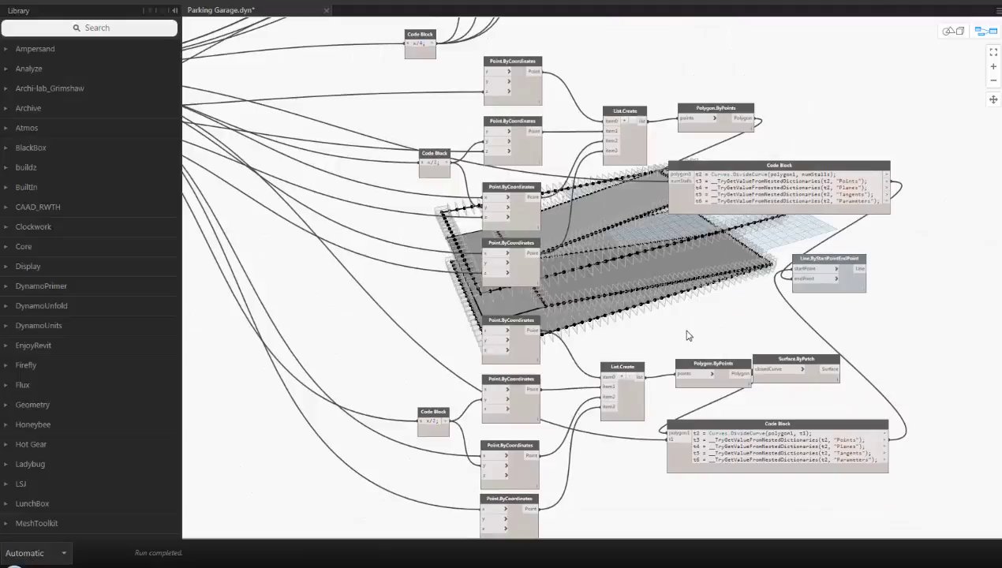
pyautogui.moveTo(495, 248); pyautogui.dragTo(450, 425, button='middle')
pyautogui.moveTo(728, 49); pyautogui.dragTo(478, 231)
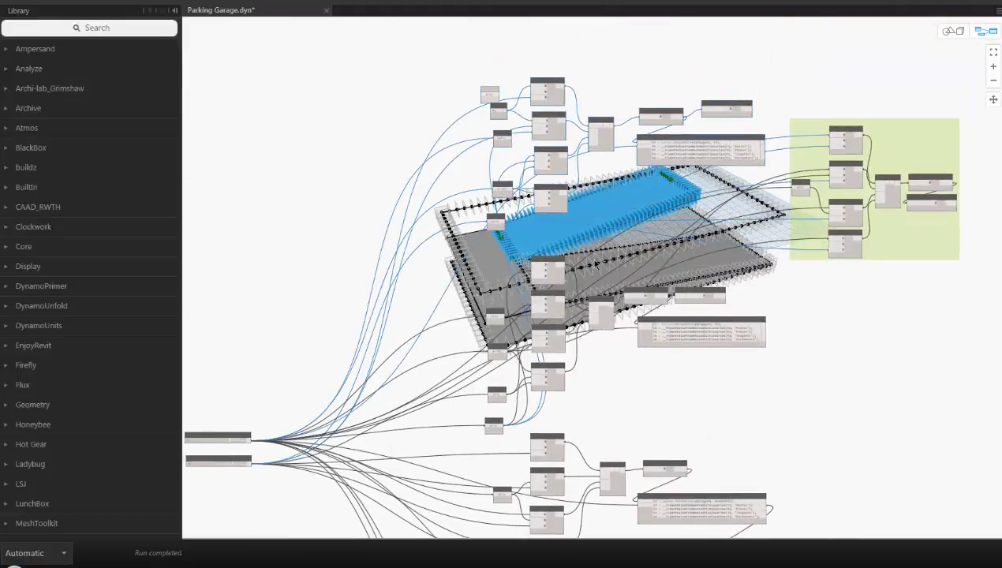
pyautogui.moveTo(695, 264); pyautogui.dragTo(676, 147, button='middle')
pyautogui.moveTo(716, 126); pyautogui.dragTo(462, 304)
pyautogui.moveTo(727, 306); pyautogui.dragTo(733, 169, button='middle')
pyautogui.moveTo(739, 170); pyautogui.dragTo(510, 315)
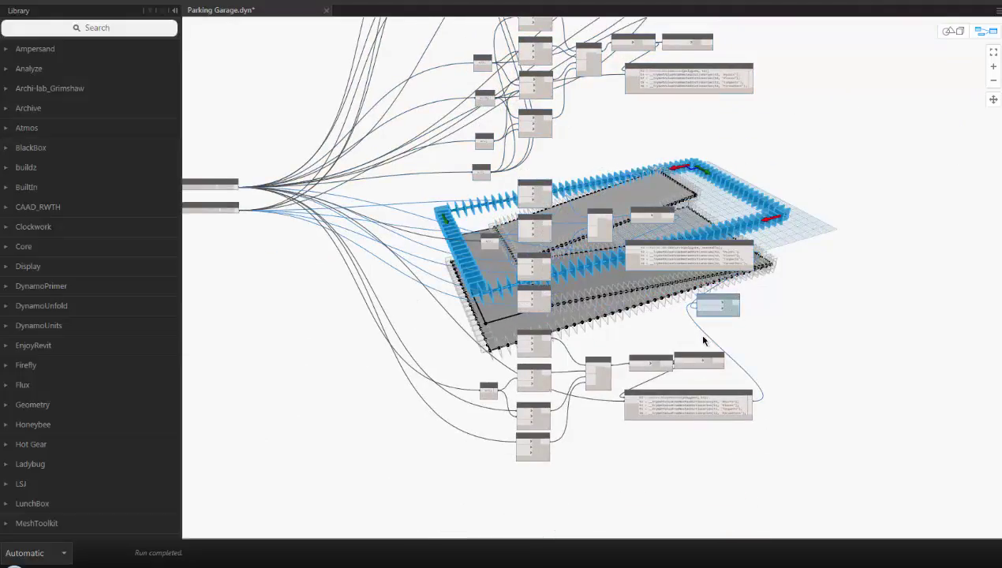
pyautogui.moveTo(702, 327); pyautogui.dragTo(513, 466)
pyautogui.moveTo(515, 439); pyautogui.dragTo(525, 361, button='middle')
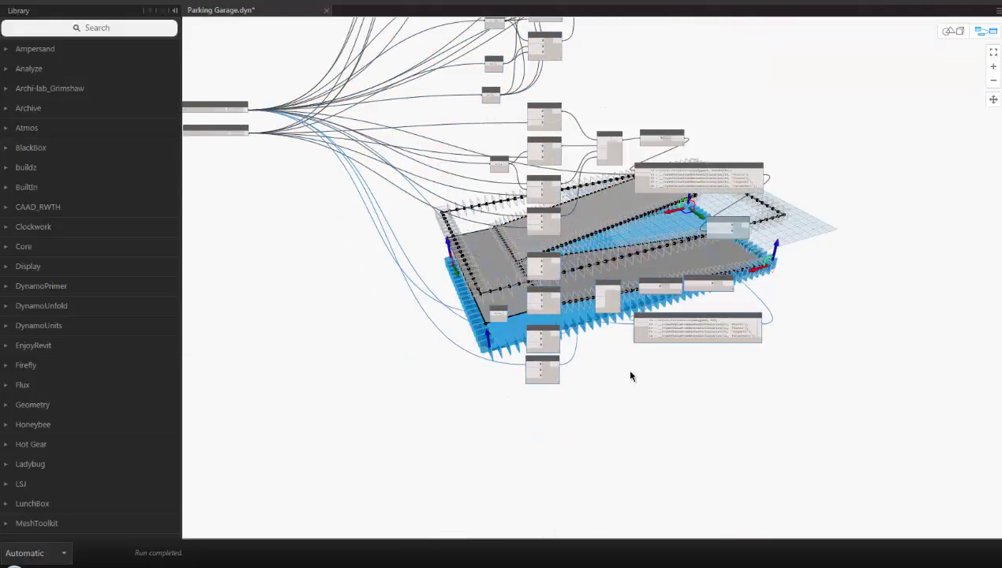
pyautogui.moveTo(593, 333); pyautogui.dragTo(599, 410, button='middle')
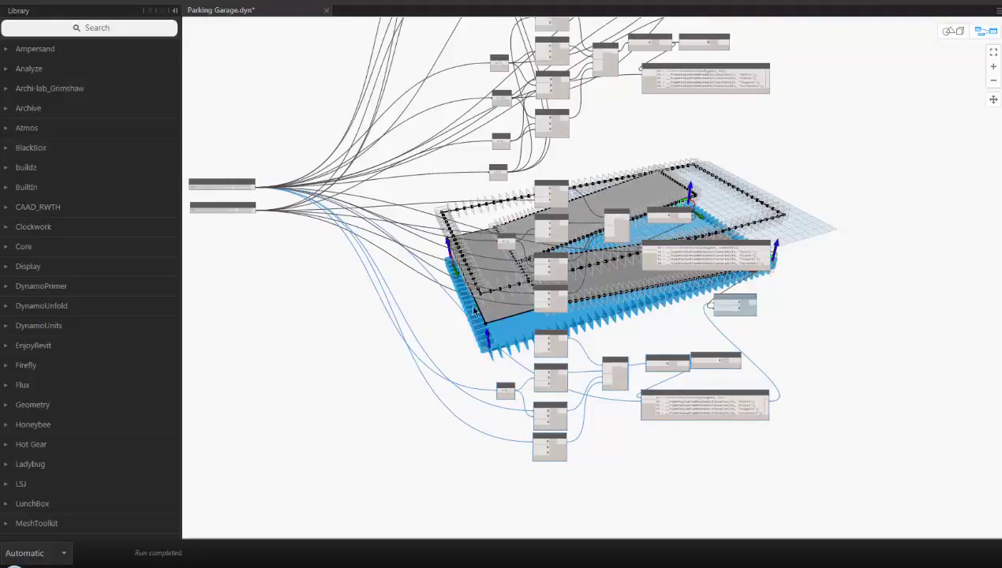
pyautogui.moveTo(474, 254); pyautogui.dragTo(472, 317, button='middle')
pyautogui.moveTo(637, 240); pyautogui.dragTo(632, 378, button='middle')
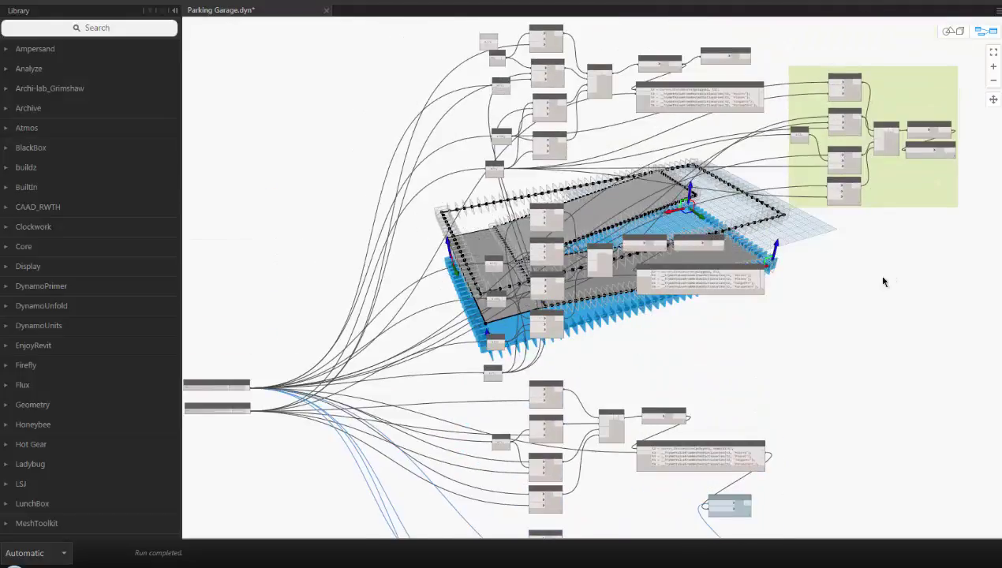
pyautogui.scroll(5, 869, 62)
pyautogui.scroll(-10, 797, 146)
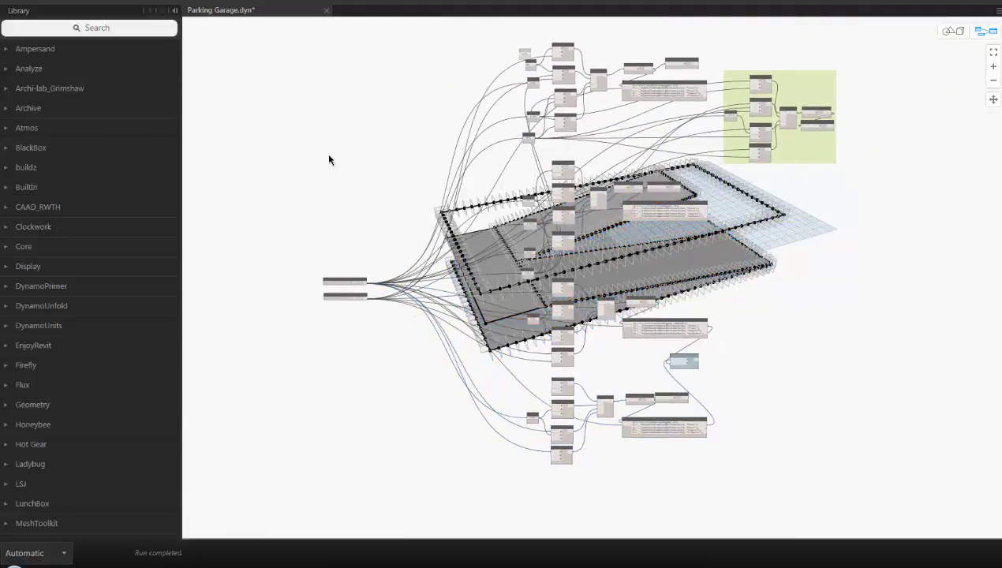
# - Switch to the shared Parking Beta model in the Dynamo web viewer and set its Floor to Floor Height to 28
pyautogui.click(16, 1)
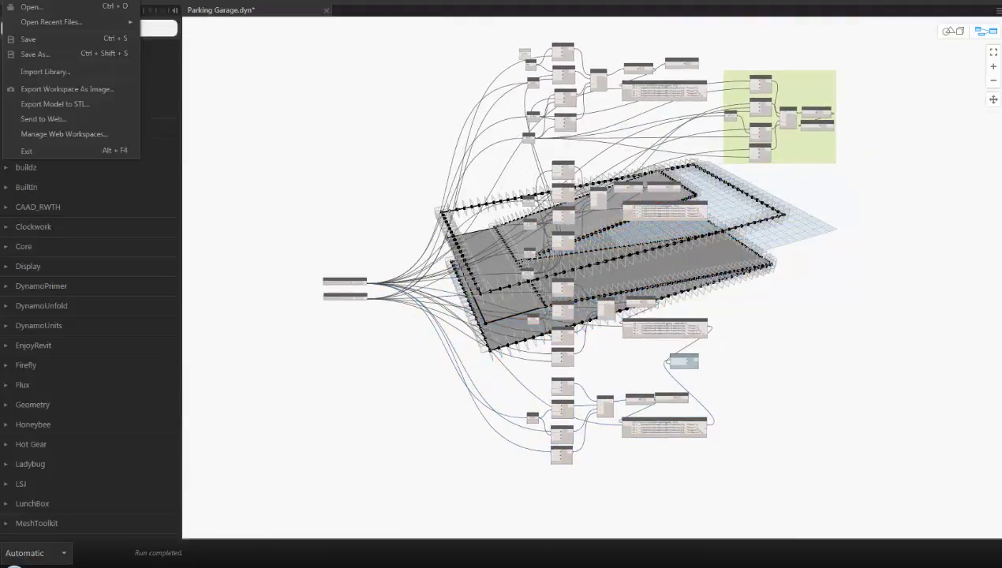
pyautogui.click(304, 142)
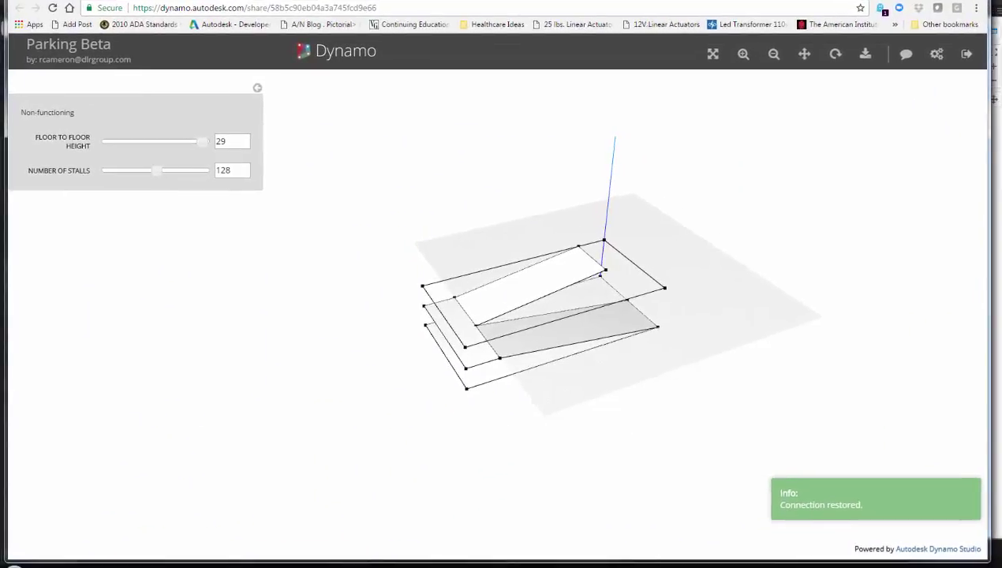
pyautogui.moveTo(198, 144)
pyautogui.mouseDown()
pyautogui.moveTo(142, 147)
pyautogui.moveTo(196, 148)
pyautogui.mouseUp()
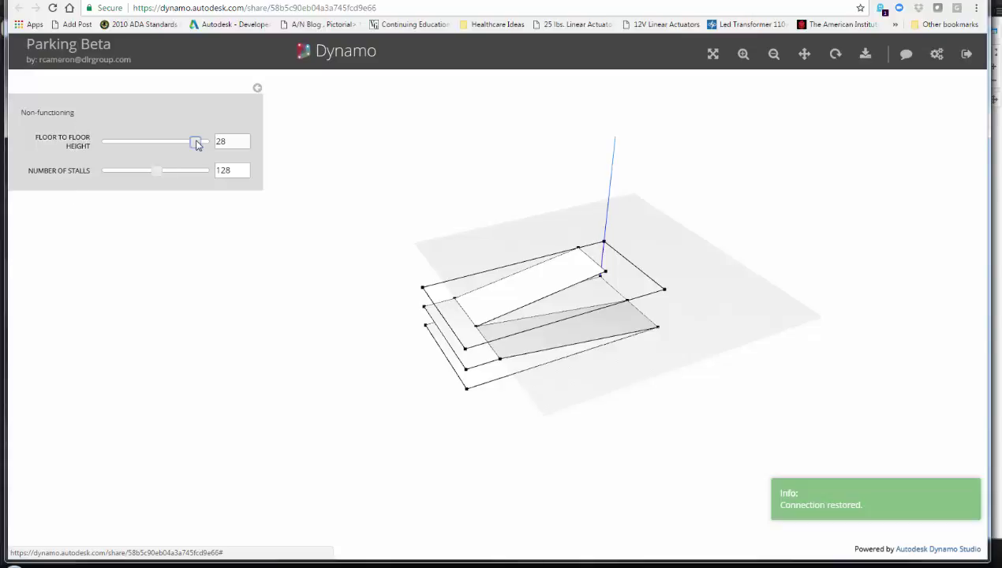
pyautogui.moveTo(198, 145); pyautogui.dragTo(183, 172)
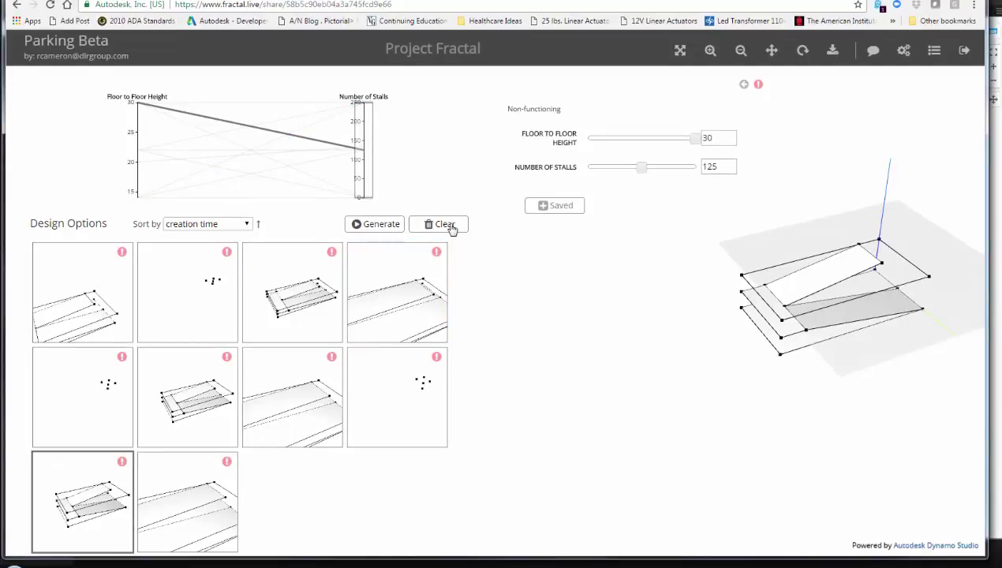
# - Clear the existing design options, set Floor to Floor Height to 20 and Number of Stalls to 134, and generate a new option set
pyautogui.click(642, 167)
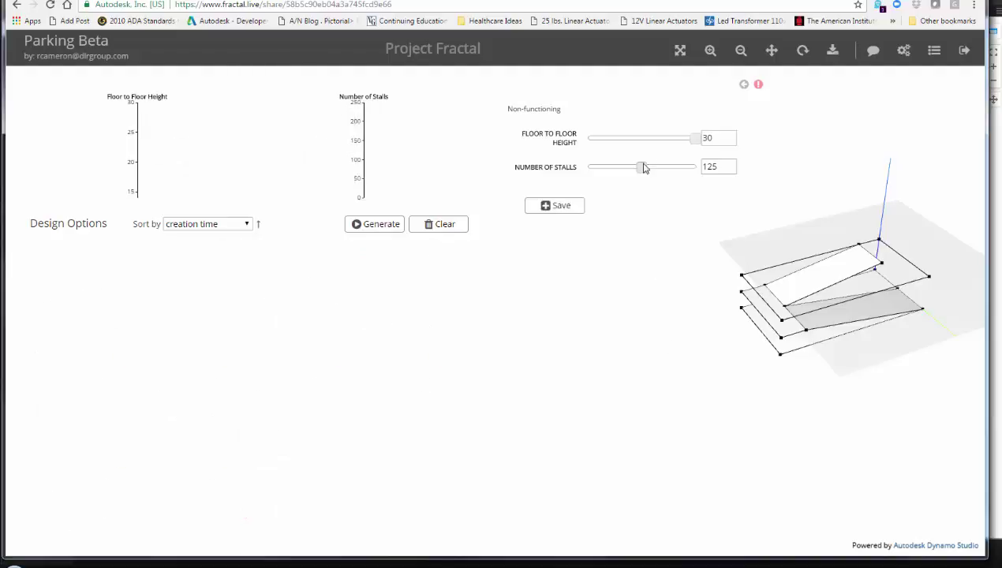
pyautogui.click(370, 225)
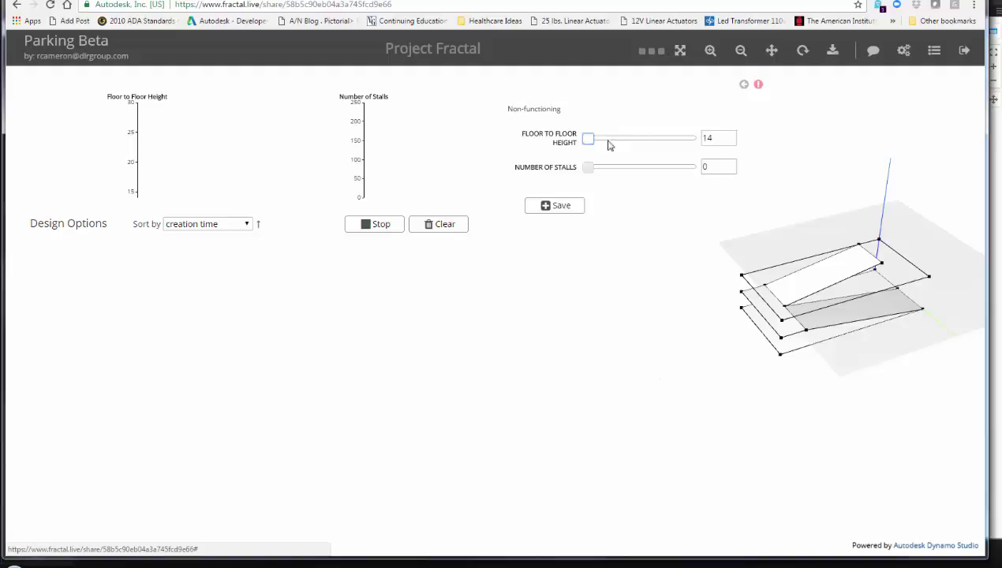
pyautogui.moveTo(588, 138); pyautogui.dragTo(623, 167)
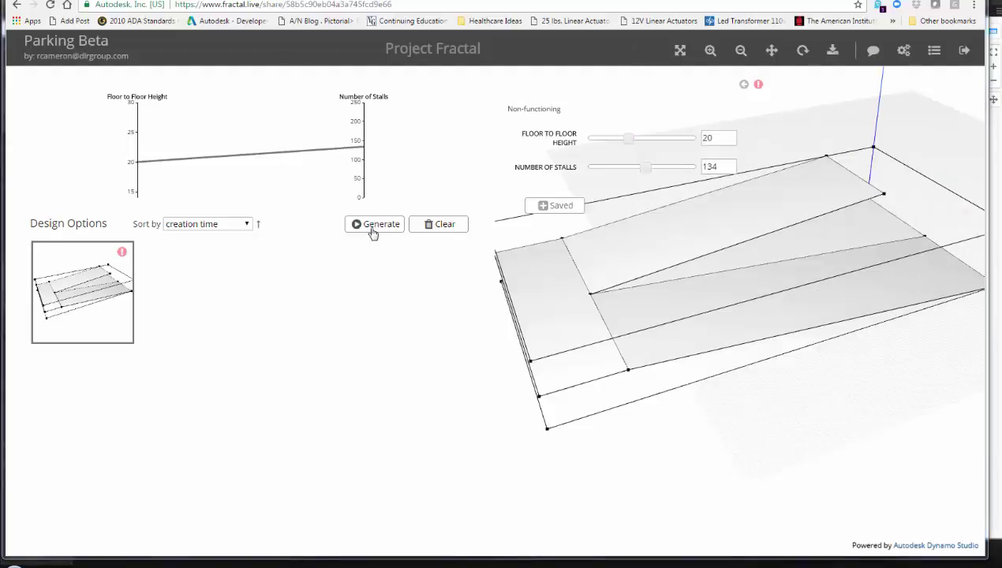
pyautogui.click(371, 226)
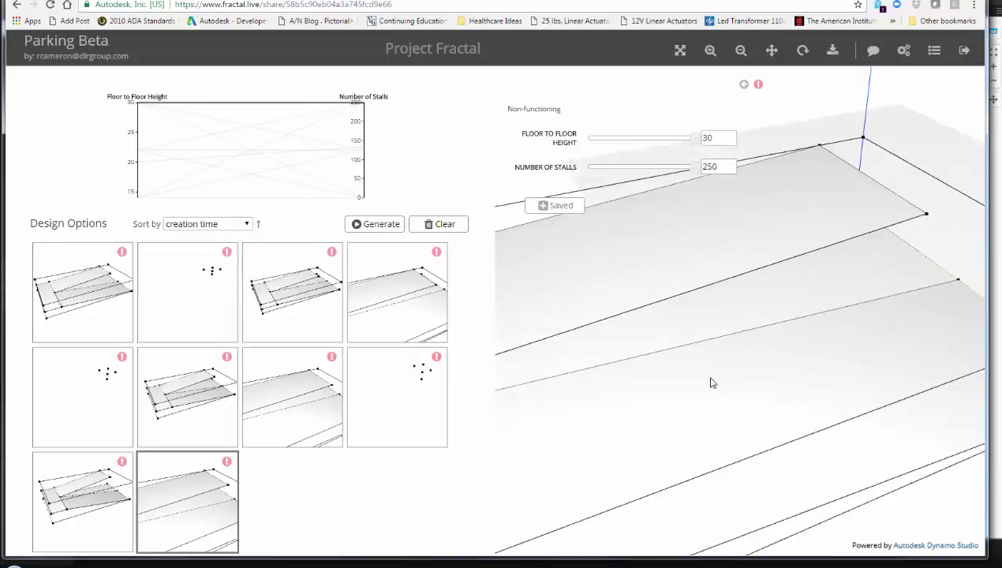
# - Filter the generated design options to a range of about 50 to 165 on the Number of Stalls axis
pyautogui.scroll(-4, 711, 379)
pyautogui.moveTo(662, 380); pyautogui.dragTo(743, 378, button='right')
pyautogui.moveTo(820, 377); pyautogui.dragTo(751, 382, button='right')
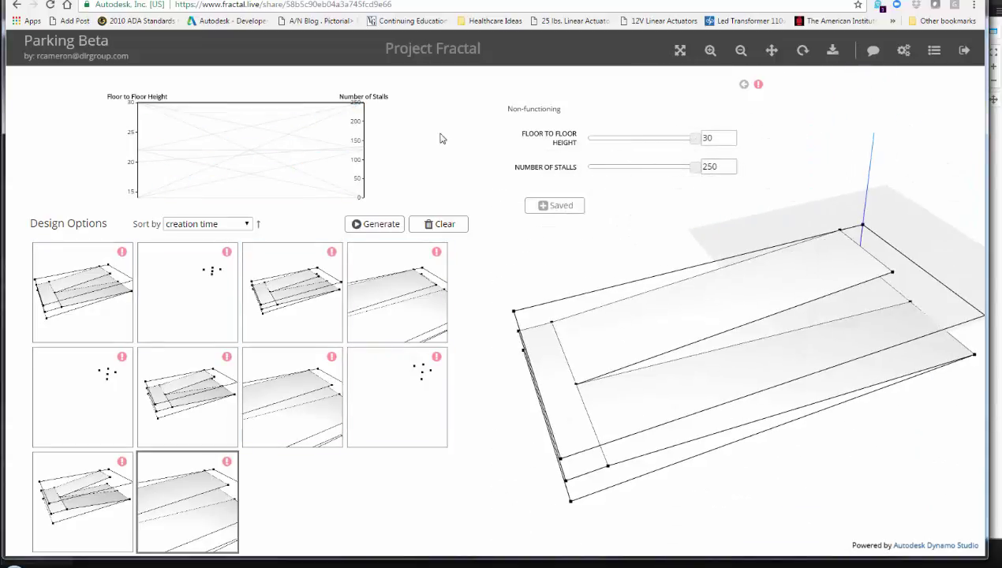
pyautogui.moveTo(355, 136); pyautogui.dragTo(361, 180)
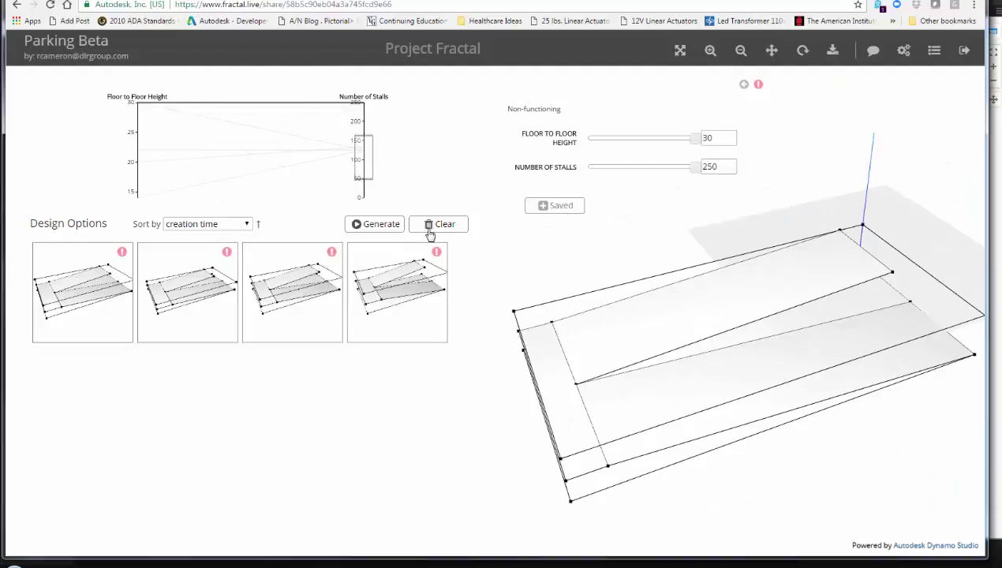
# - Load the four filtered design options one after another to compare their garage geometry
pyautogui.click(409, 288)
pyautogui.click(309, 272)
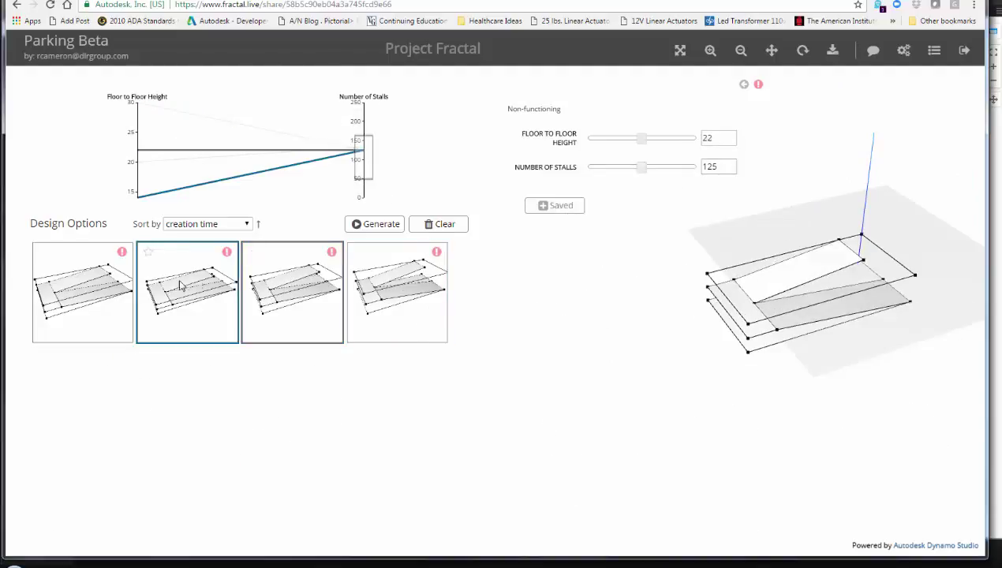
pyautogui.click(181, 286)
pyautogui.click(105, 295)
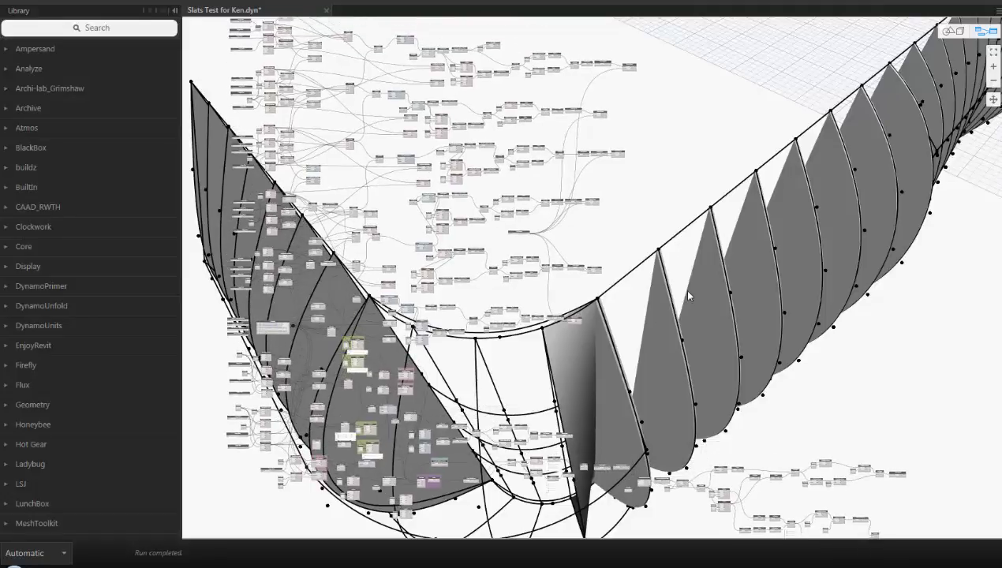
# - Switch to the slats graph in Dynamo and examine the curved fin wall from several sides in the 3D view
pyautogui.scroll(-5, 682, 290)
pyautogui.scroll(3, 671, 328)
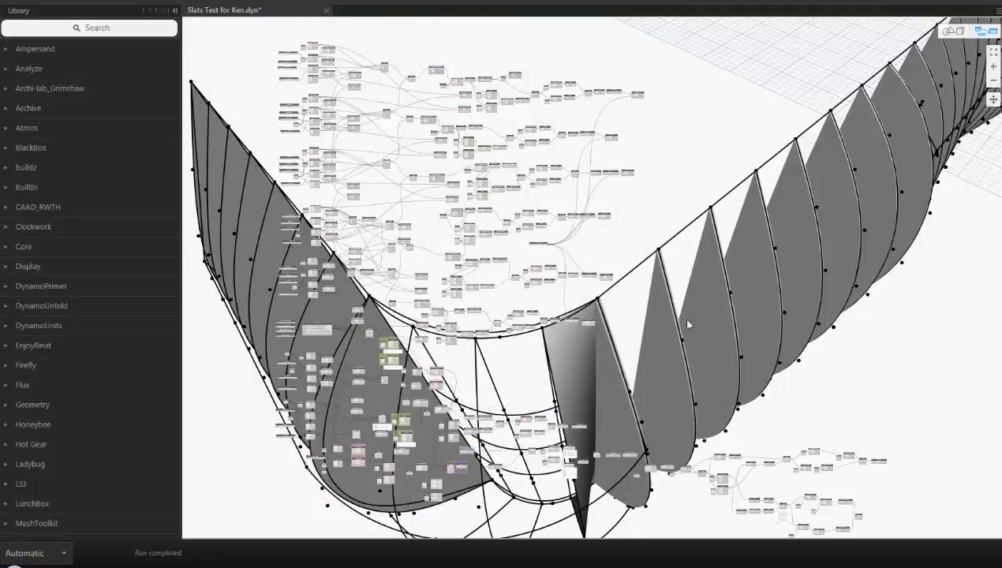
pyautogui.hotkey('ctrl', 'b')
pyautogui.scroll(-6, 766, 300)
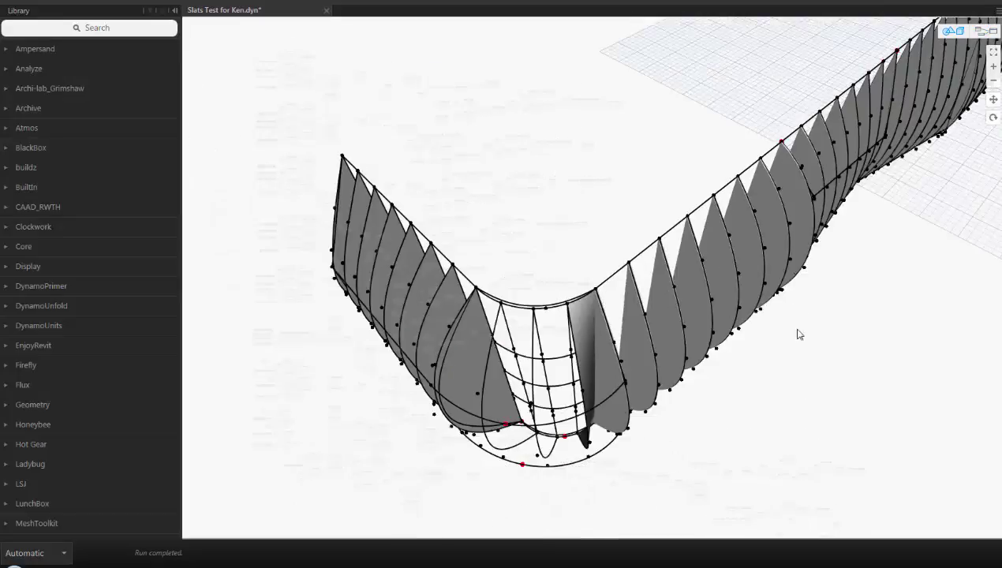
pyautogui.moveTo(751, 370); pyautogui.dragTo(787, 403, button='right')
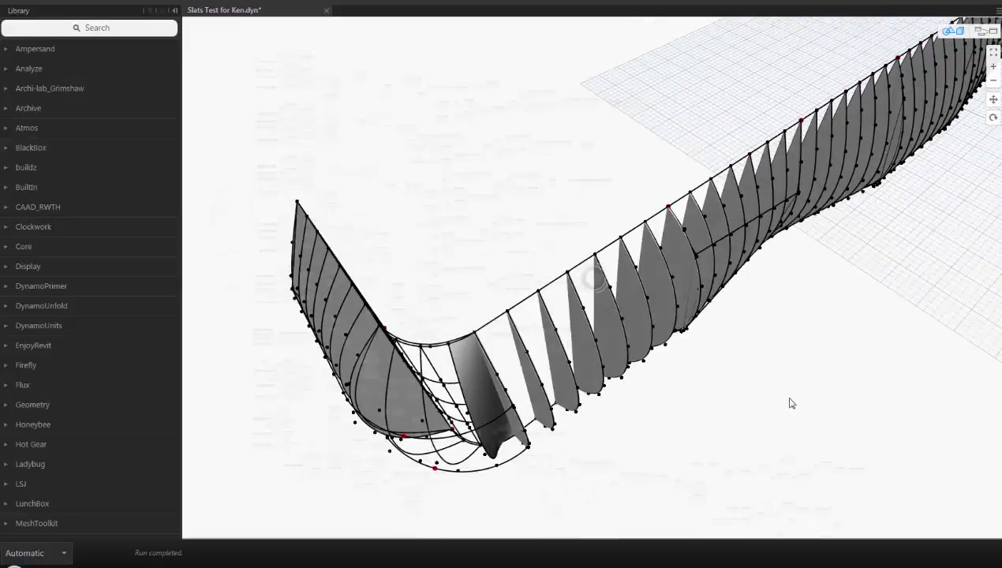
pyautogui.moveTo(718, 421); pyautogui.dragTo(684, 428, button='middle')
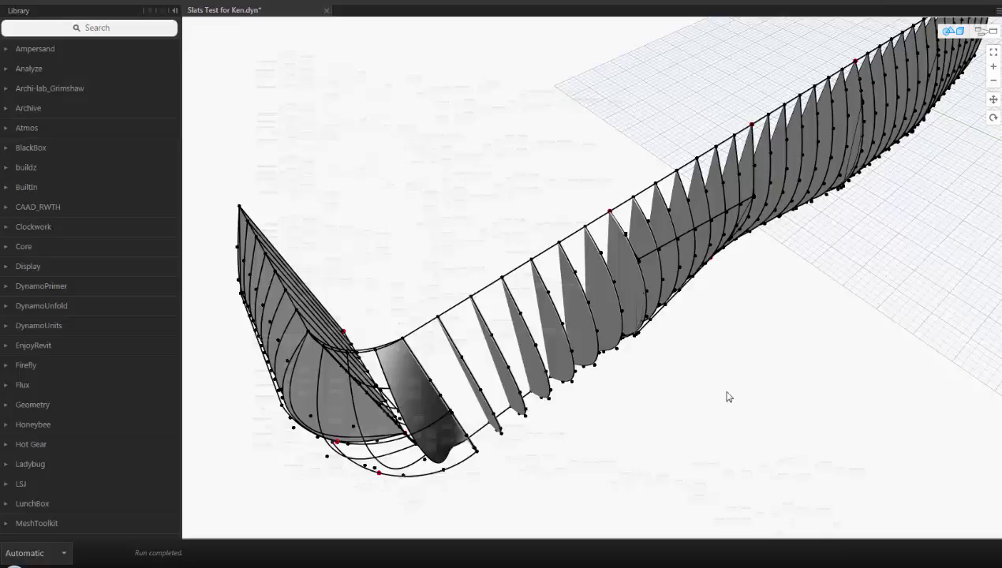
pyautogui.moveTo(778, 357)
pyautogui.mouseDown(button='right')
pyautogui.moveTo(751, 390)
pyautogui.moveTo(659, 404)
pyautogui.moveTo(665, 334)
pyautogui.mouseUp(button='right')
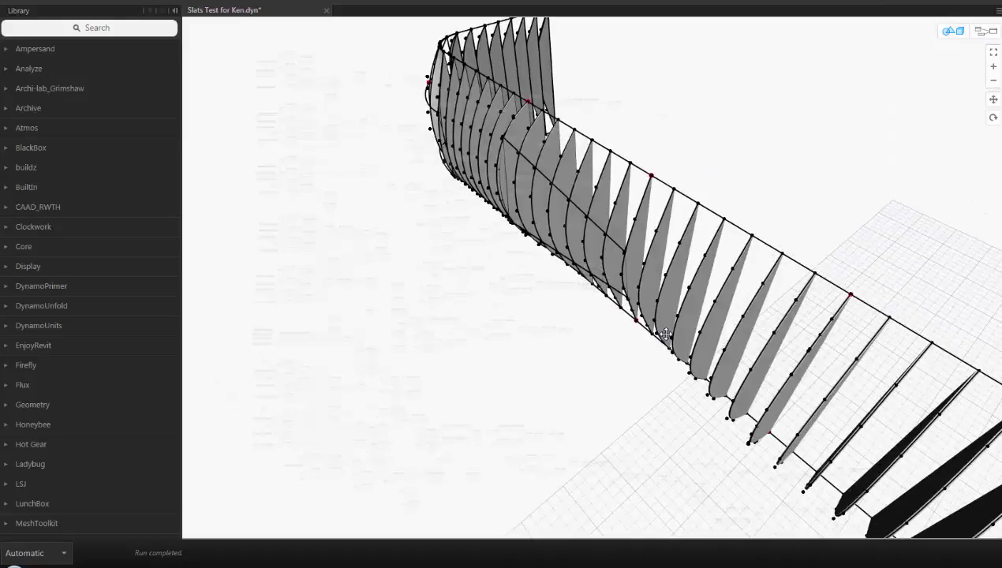
# - Return to the node graph and set the second Integer Slider in the group directly above the Panel 5 sliders to 2
pyautogui.hotkey('ctrl', 'b')
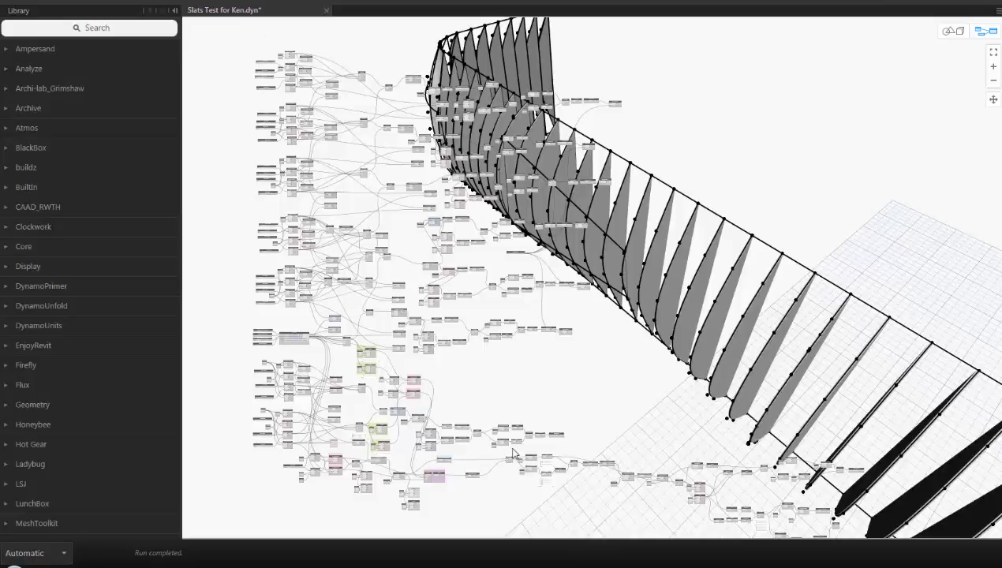
pyautogui.moveTo(495, 398); pyautogui.dragTo(564, 388, button='middle')
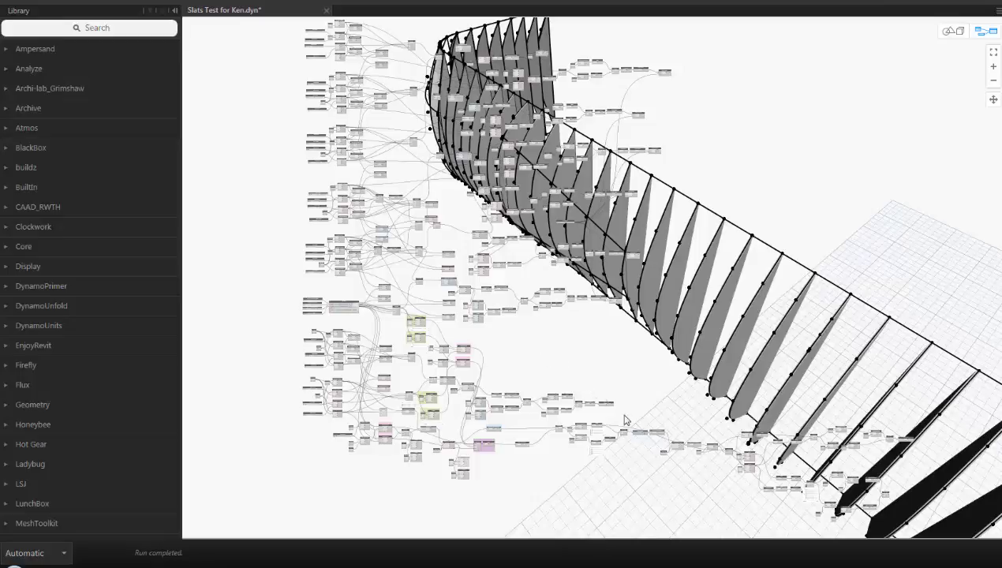
pyautogui.moveTo(614, 369); pyautogui.dragTo(575, 340, button='middle')
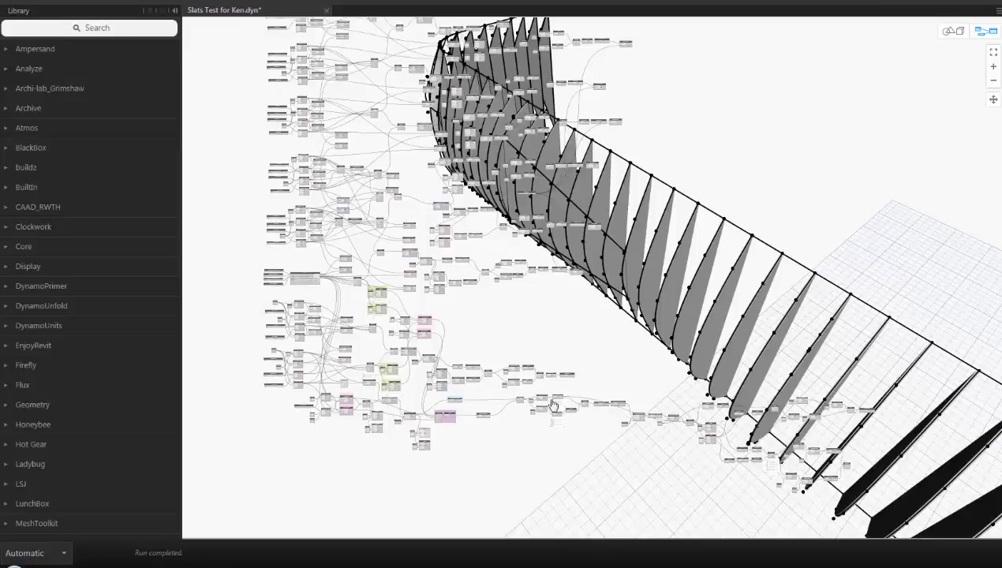
pyautogui.moveTo(498, 332); pyautogui.dragTo(622, 353, button='middle')
pyautogui.scroll(4, 423, 194)
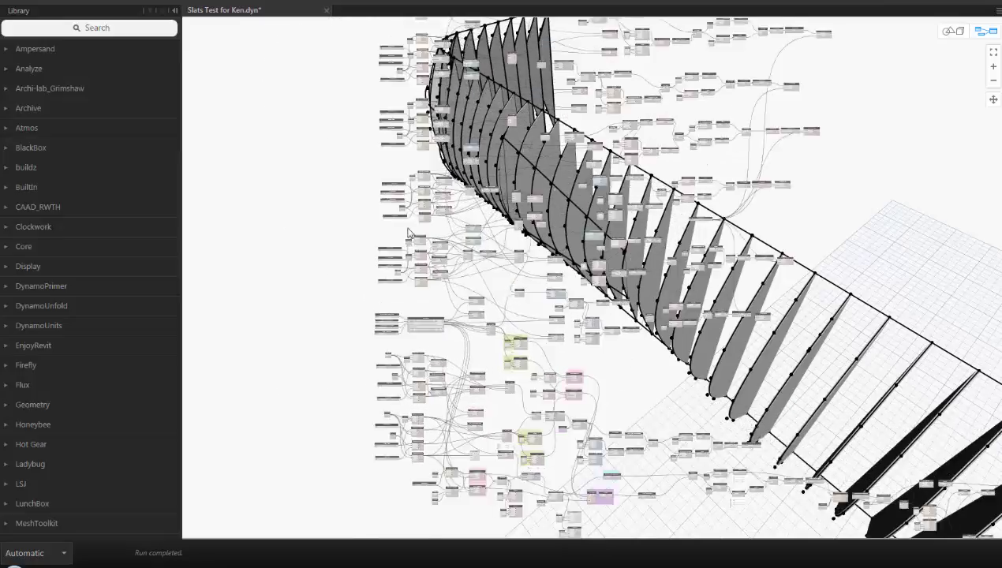
pyautogui.scroll(-3, 378, 202)
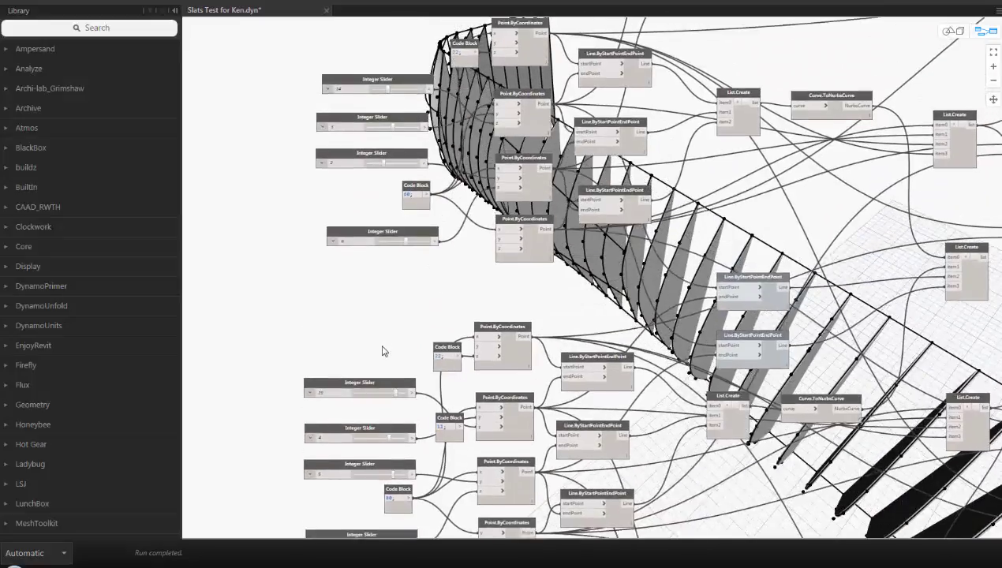
pyautogui.scroll(3, 380, 128)
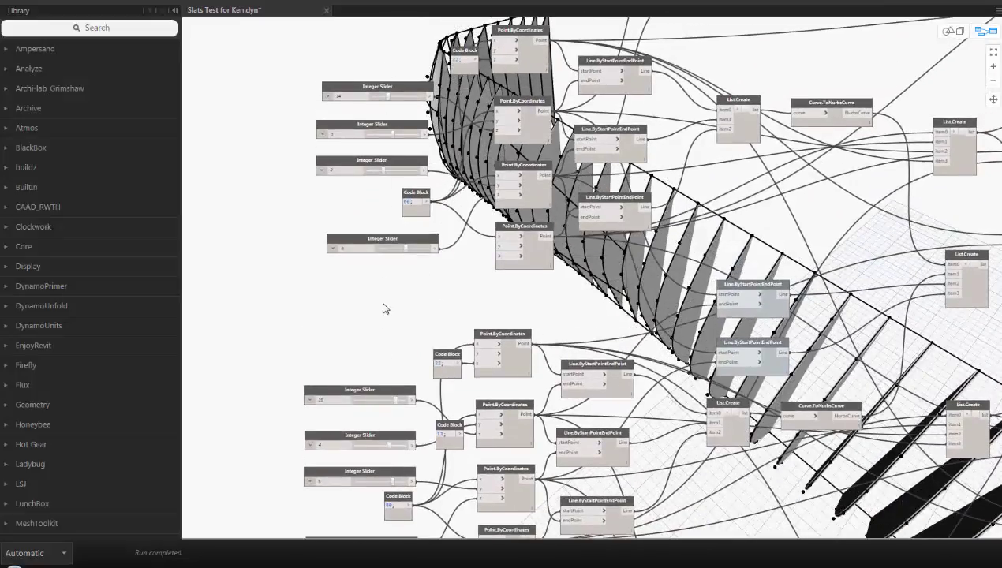
pyautogui.moveTo(498, 389); pyautogui.dragTo(420, 254, button='middle')
pyautogui.moveTo(550, 355); pyautogui.dragTo(535, 205, button='middle')
pyautogui.moveTo(296, 158); pyautogui.dragTo(281, 164)
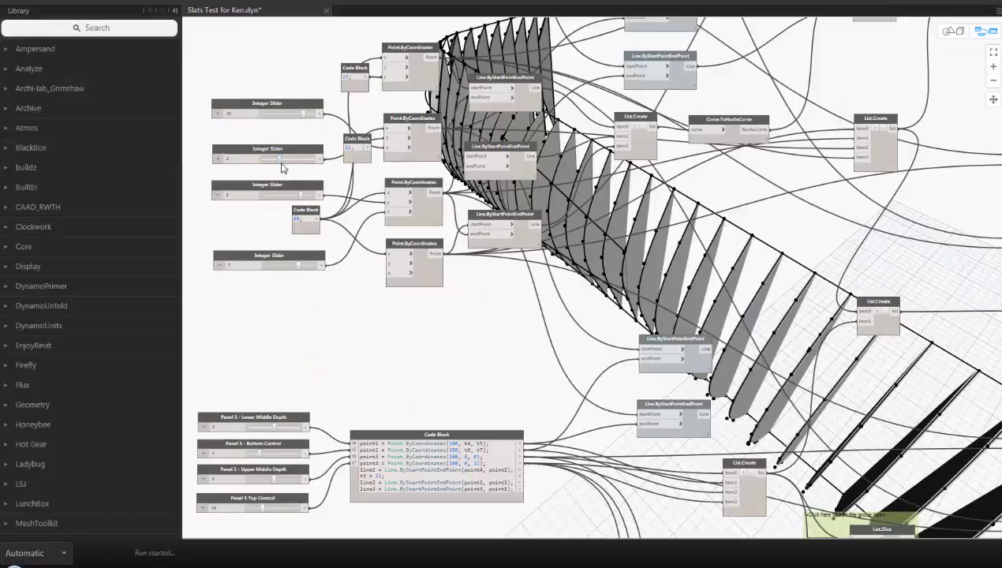
# - Examine the updated fin wall along its whole length in the 3D view
pyautogui.moveTo(568, 357); pyautogui.dragTo(507, 330, button='middle')
pyautogui.hotkey('ctrl', 'b')
pyautogui.scroll(-2, 656, 316)
pyautogui.moveTo(660, 319); pyautogui.dragTo(606, 281, button='middle')
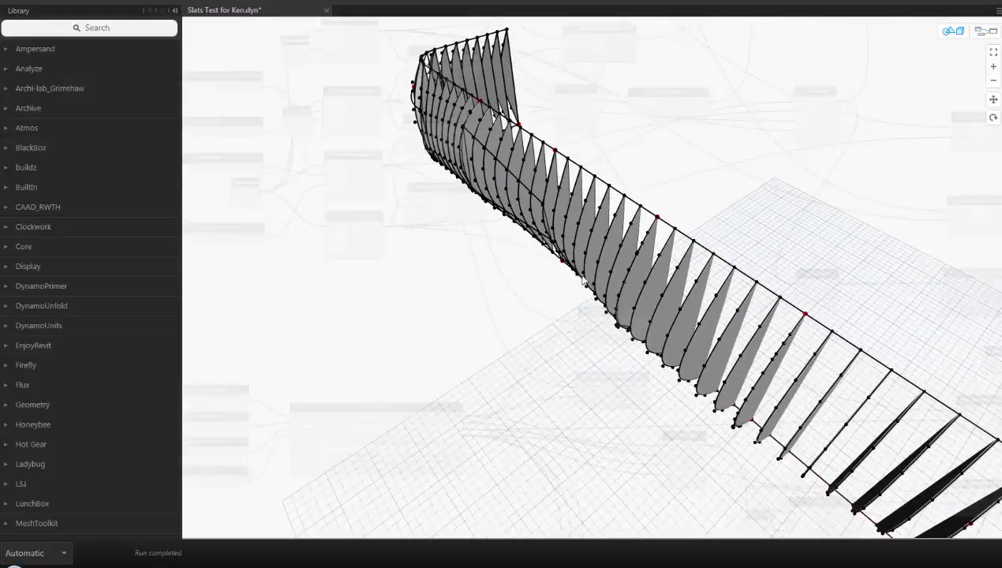
pyautogui.scroll(-2, 606, 281)
pyautogui.moveTo(609, 311); pyautogui.dragTo(564, 268, button='right')
# - In the next slider group up in the graph, raise the third Integer Slider and set the first one to 17
pyautogui.hotkey('ctrl', 'b')
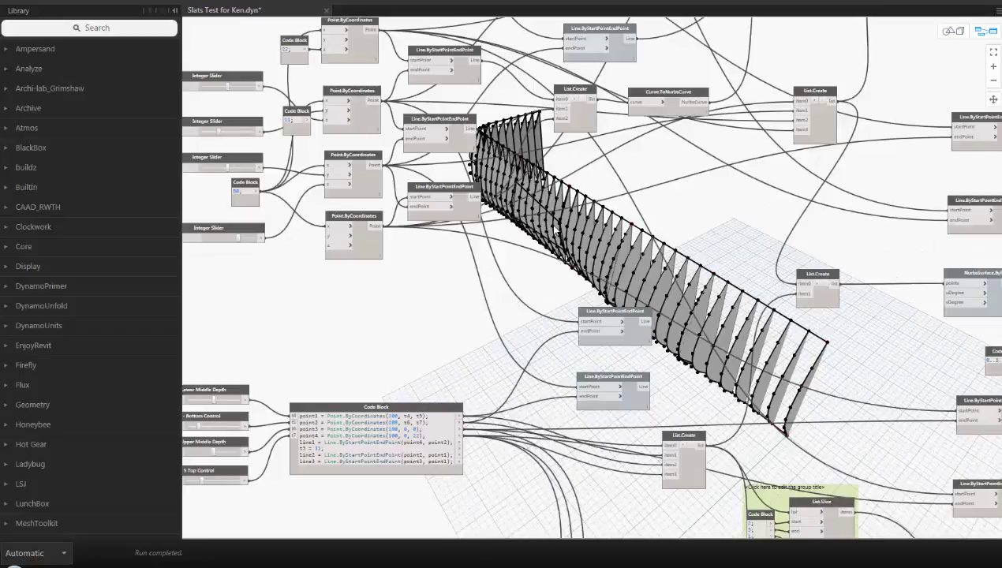
pyautogui.moveTo(325, 326); pyautogui.dragTo(373, 415, button='middle')
pyautogui.moveTo(310, 135); pyautogui.dragTo(376, 469, button='middle')
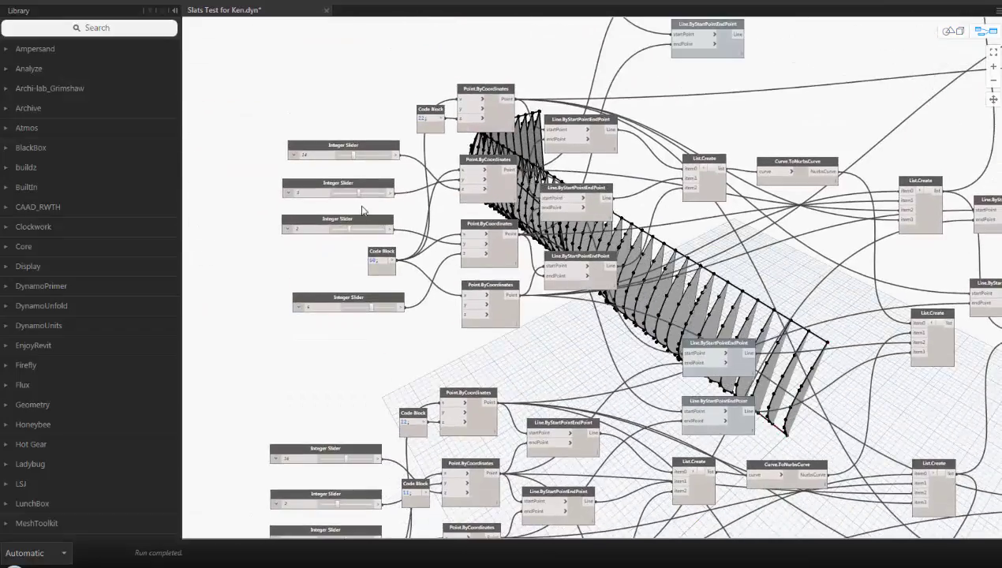
pyautogui.click(360, 230)
pyautogui.moveTo(354, 156); pyautogui.dragTo(366, 156)
pyautogui.moveTo(593, 326); pyautogui.dragTo(510, 342, button='middle')
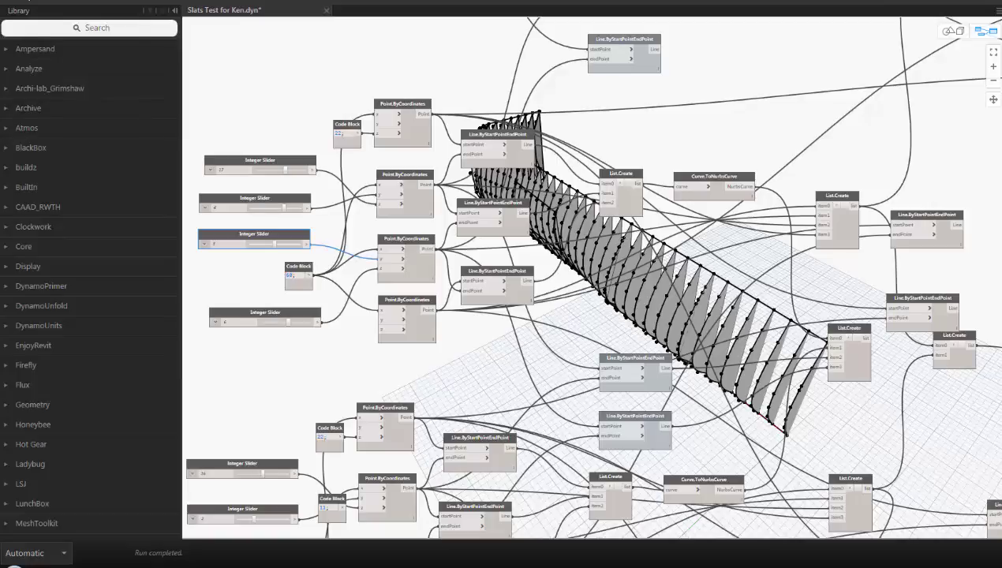
# - Switch to the shared Fin Wall Delete model in Project Fractal and look through its design options, loading two of them
pyautogui.click(14, 1)
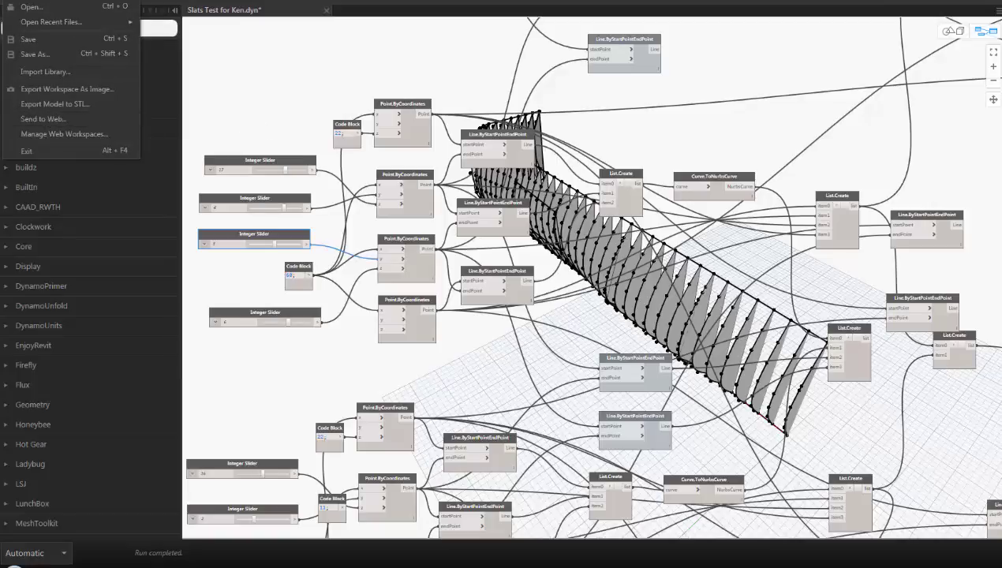
pyautogui.press('Escape')
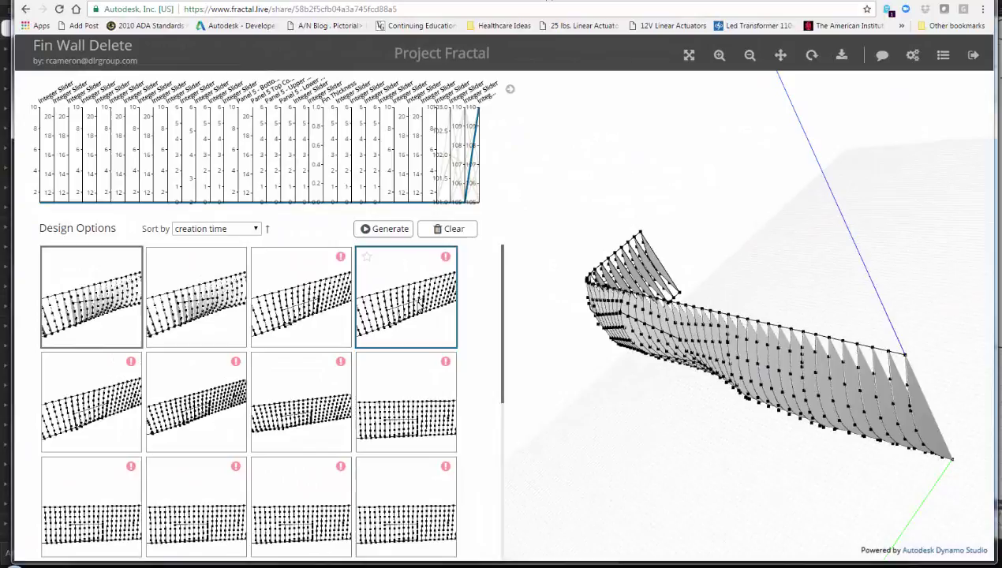
pyautogui.click(409, 300)
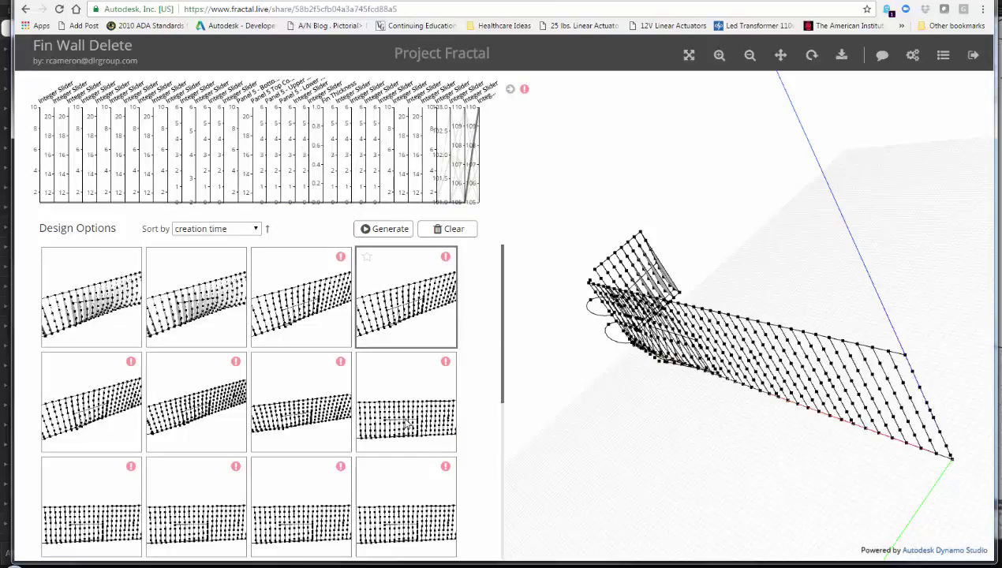
pyautogui.click(401, 398)
pyautogui.scroll(-4, 401, 399)
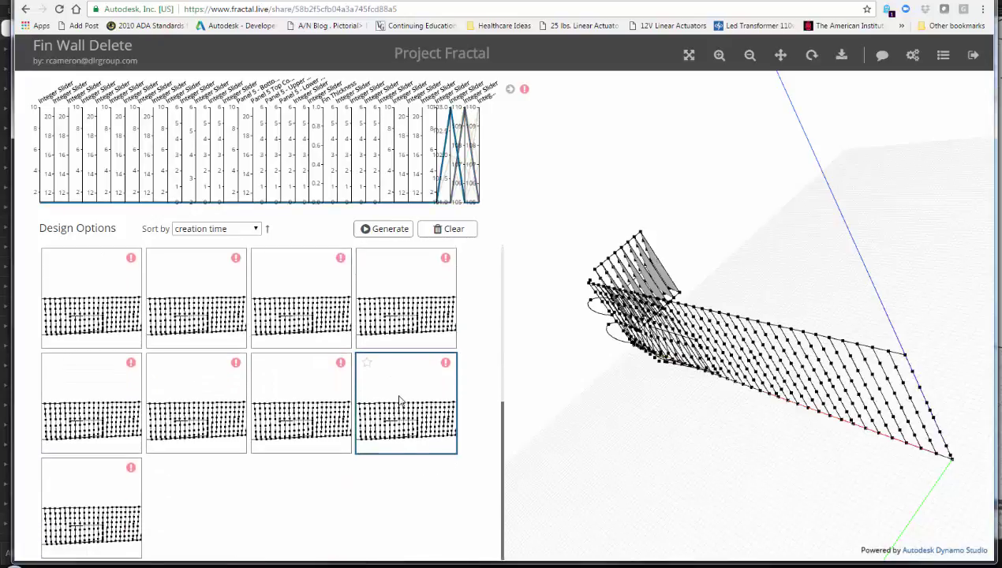
pyautogui.scroll(3, 387, 462)
pyautogui.scroll(1, 424, 318)
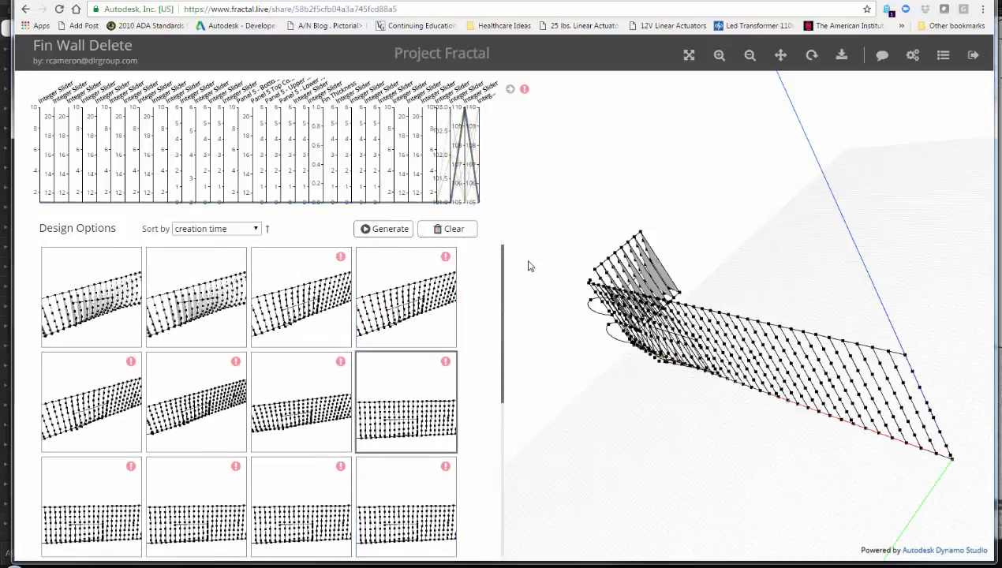
# - Show the fin wall's input parameters and set the second through fifth Integer Sliders to 14, 16, 7 and 14
pyautogui.click(511, 91)
pyautogui.click(652, 197)
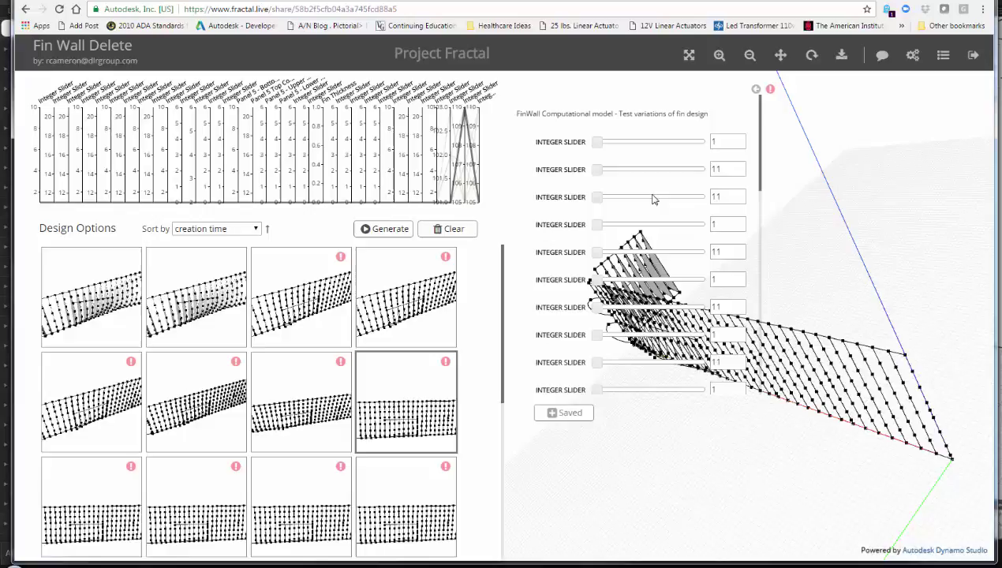
pyautogui.click(634, 169)
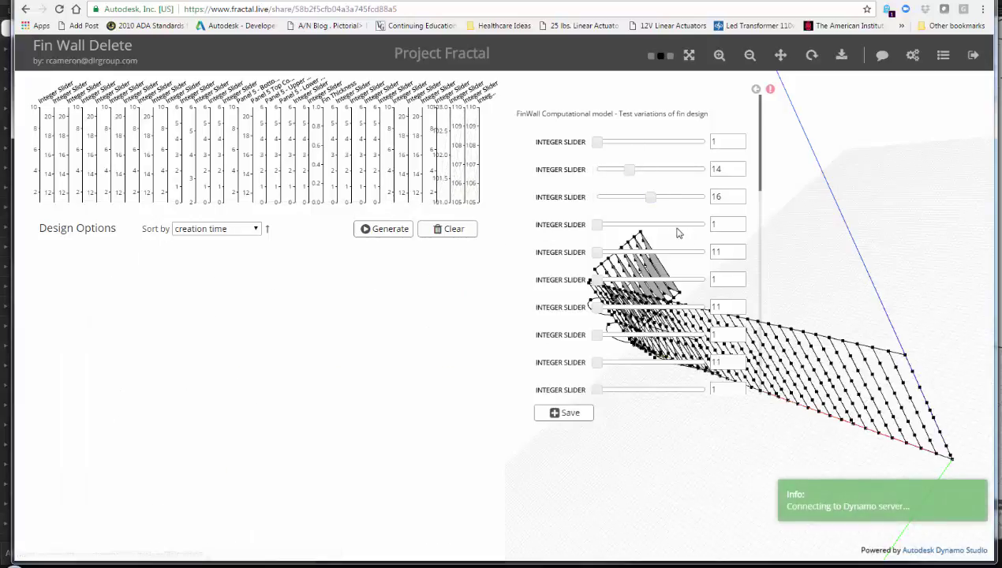
pyautogui.click(669, 225)
pyautogui.click(629, 252)
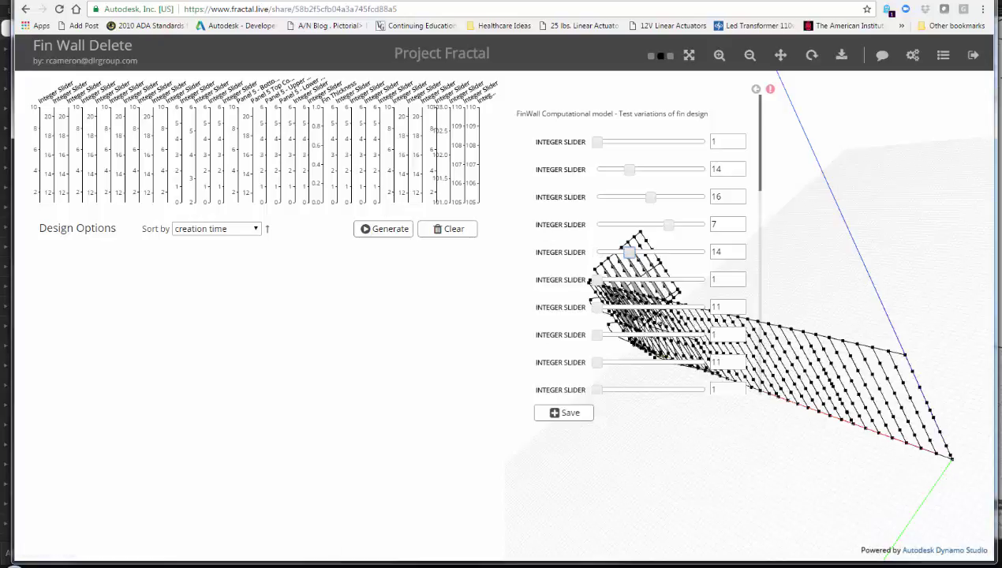
# - Set the seventh Integer Slider to 16 and the eighth to 7, and raise the ninth and tenth
pyautogui.click(650, 307)
pyautogui.click(667, 334)
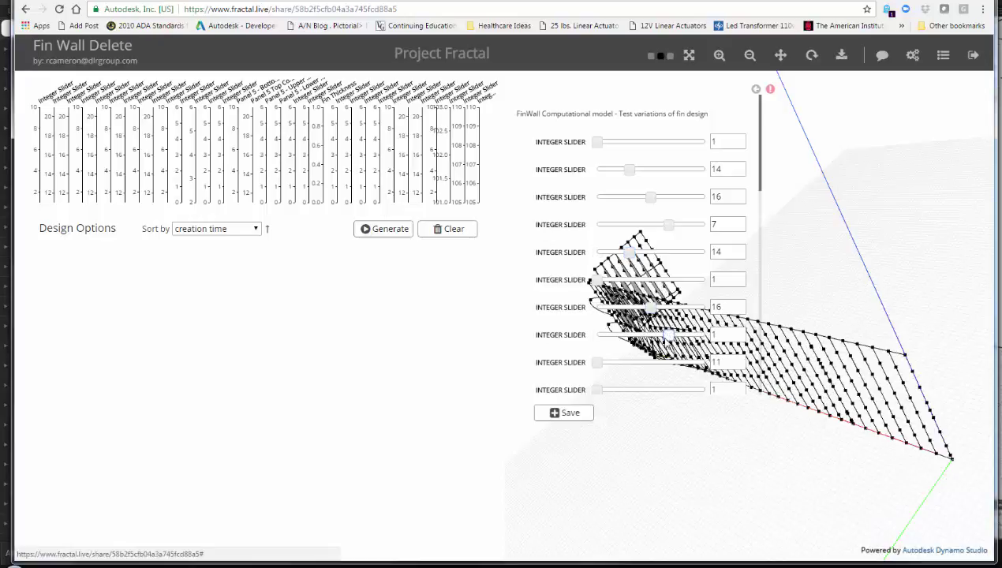
pyautogui.click(629, 363)
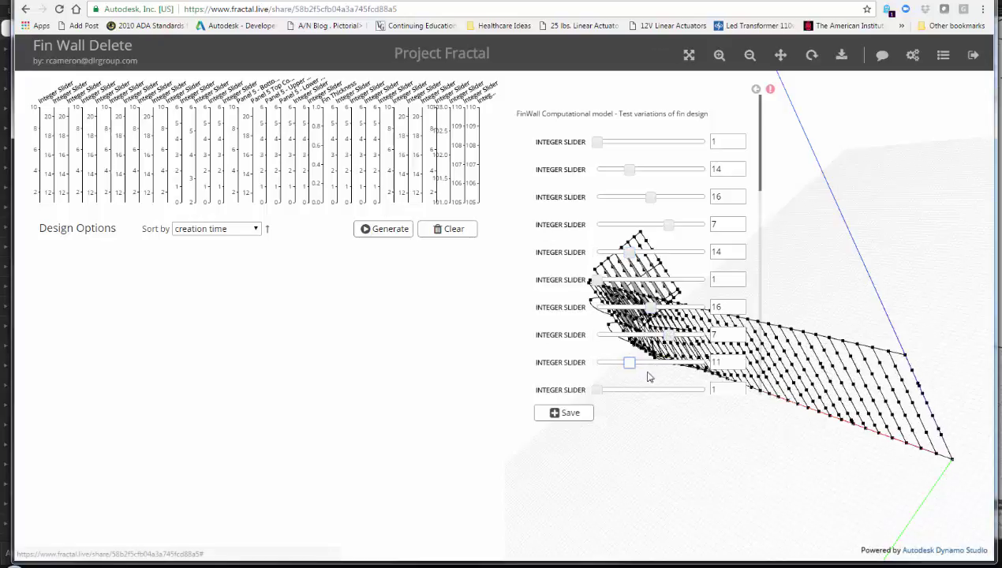
pyautogui.click(668, 389)
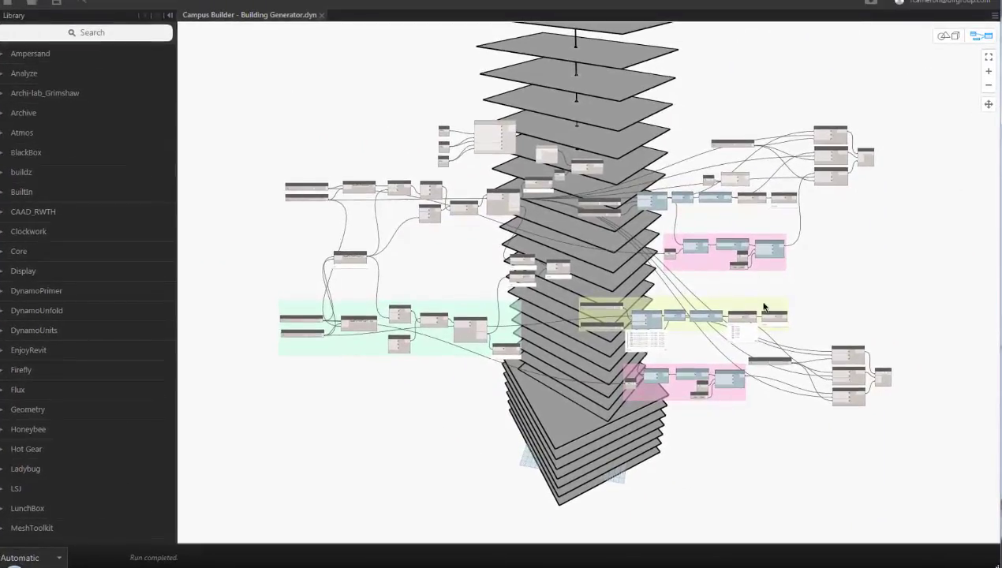
# - Survey the Campus Builder graph and examine the Curves.DivideCurveByDistance node in the commercial height group
pyautogui.moveTo(763, 302); pyautogui.dragTo(750, 280, button='middle')
pyautogui.moveTo(739, 368); pyautogui.dragTo(726, 351, button='middle')
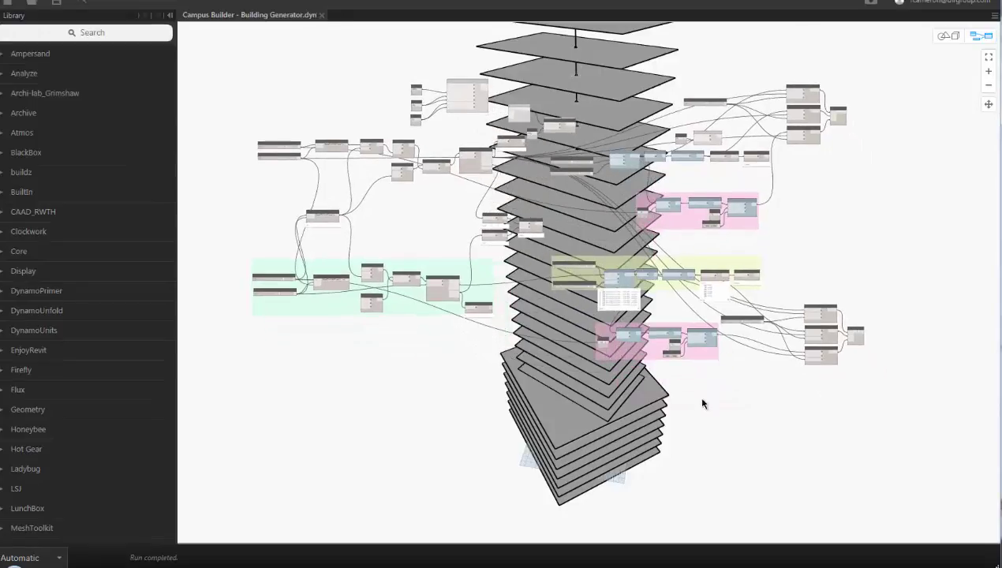
pyautogui.moveTo(541, 374); pyautogui.dragTo(626, 410, button='middle')
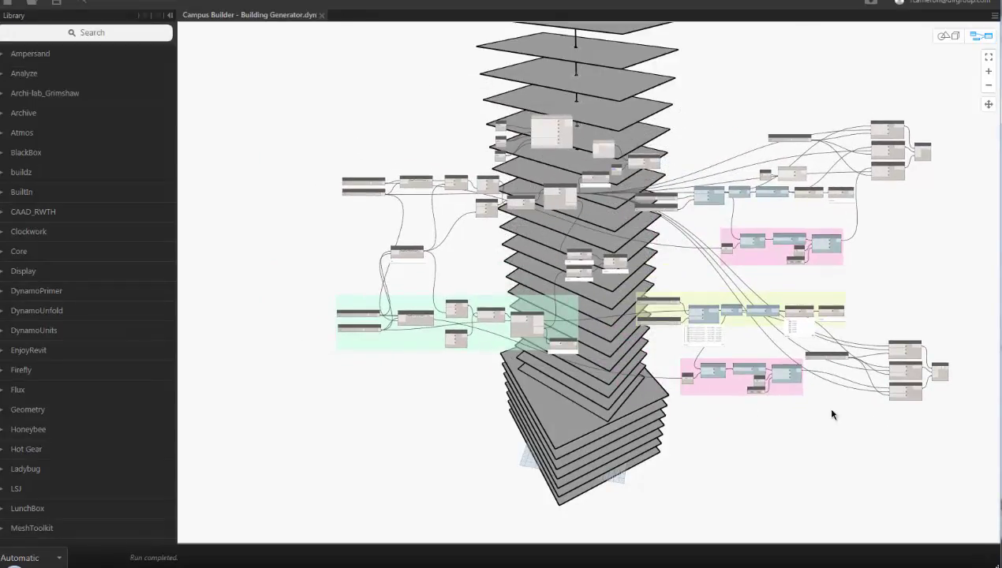
pyautogui.scroll(5, 505, 371)
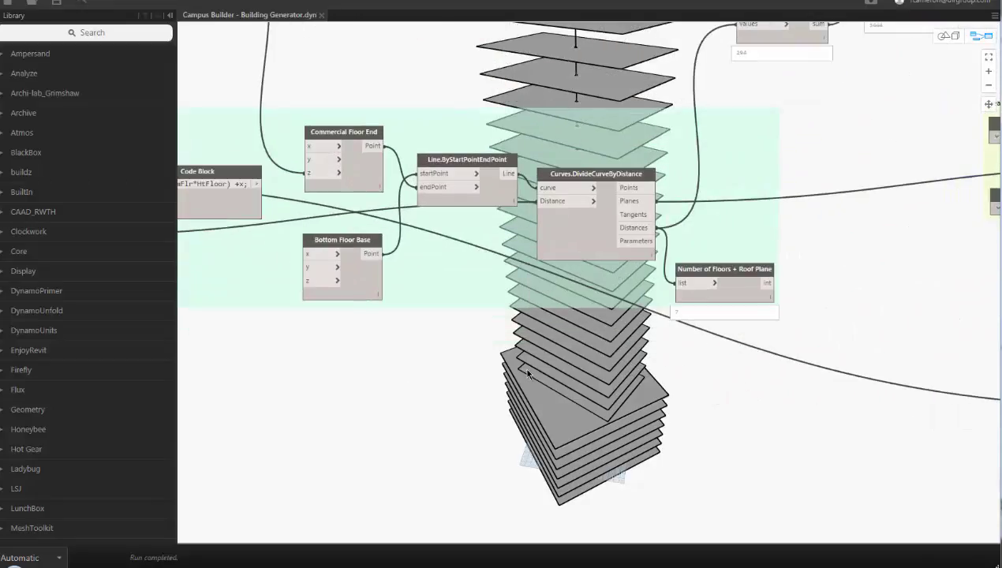
pyautogui.click(593, 207)
pyautogui.moveTo(576, 242)
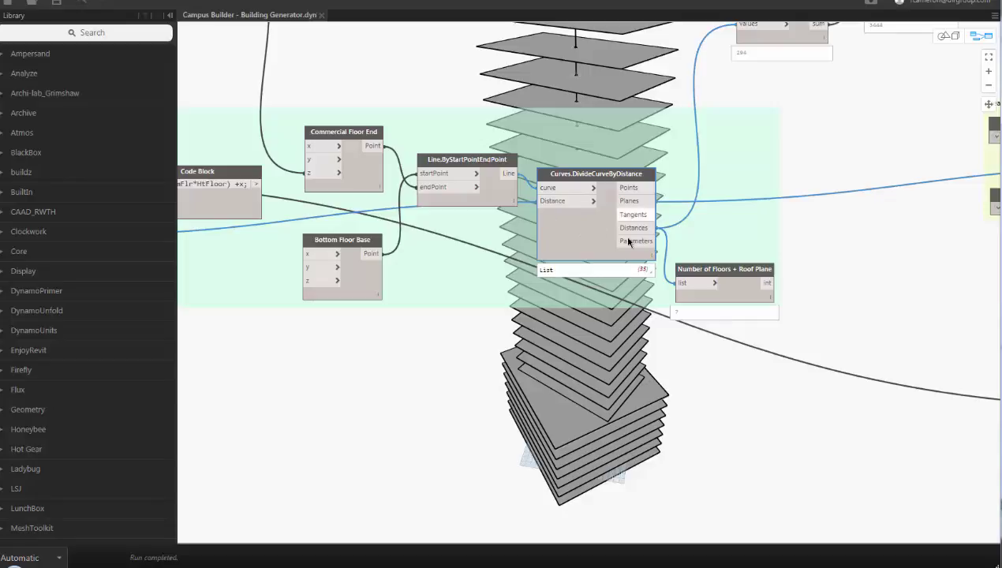
# - Set the Number of Floors - Commercial slider to 2 in the Height Controls - Commercial group
pyautogui.scroll(-2, 550, 400)
pyautogui.moveTo(550, 400); pyautogui.dragTo(608, 463, button='middle')
pyautogui.moveTo(448, 454); pyautogui.dragTo(768, 421, button='middle')
pyautogui.click(467, 237)
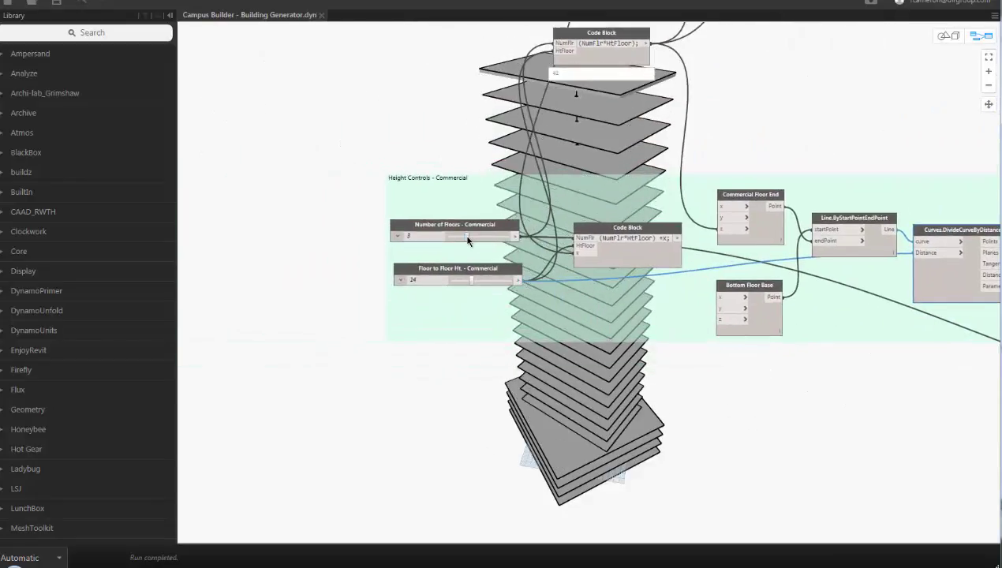
pyautogui.click(459, 238)
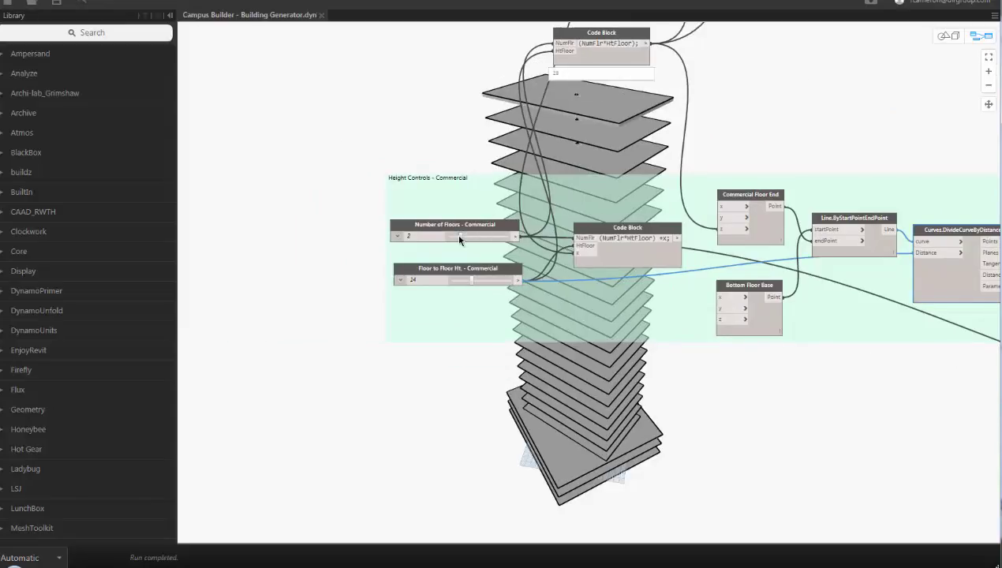
# - Set the Rotate Building - Commercial slider to 150, past the commercial area and roof groups
pyautogui.moveTo(931, 355); pyautogui.dragTo(392, 286, button='middle')
pyautogui.moveTo(733, 299); pyautogui.dragTo(479, 306, button='middle')
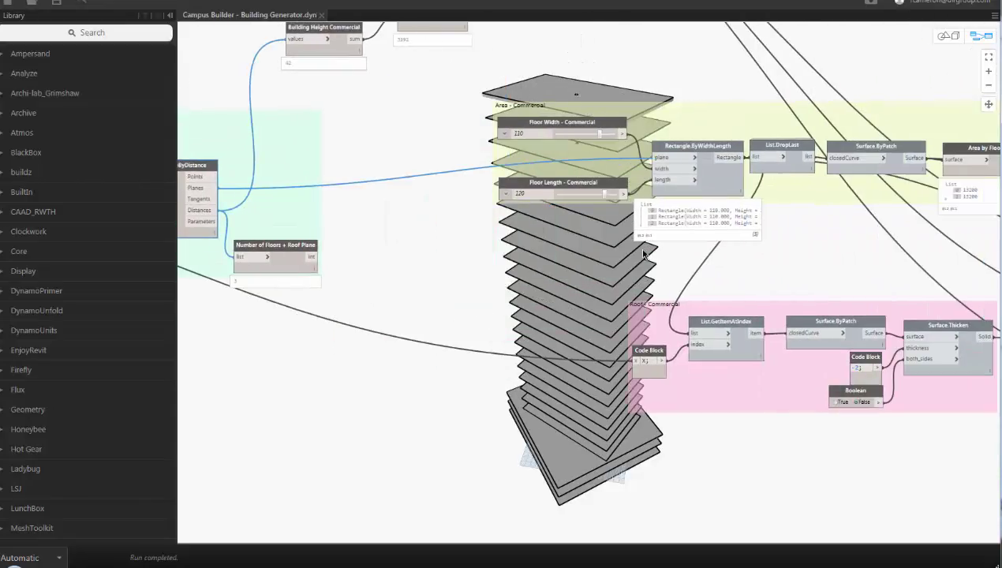
pyautogui.moveTo(643, 253); pyautogui.dragTo(407, 253, button='middle')
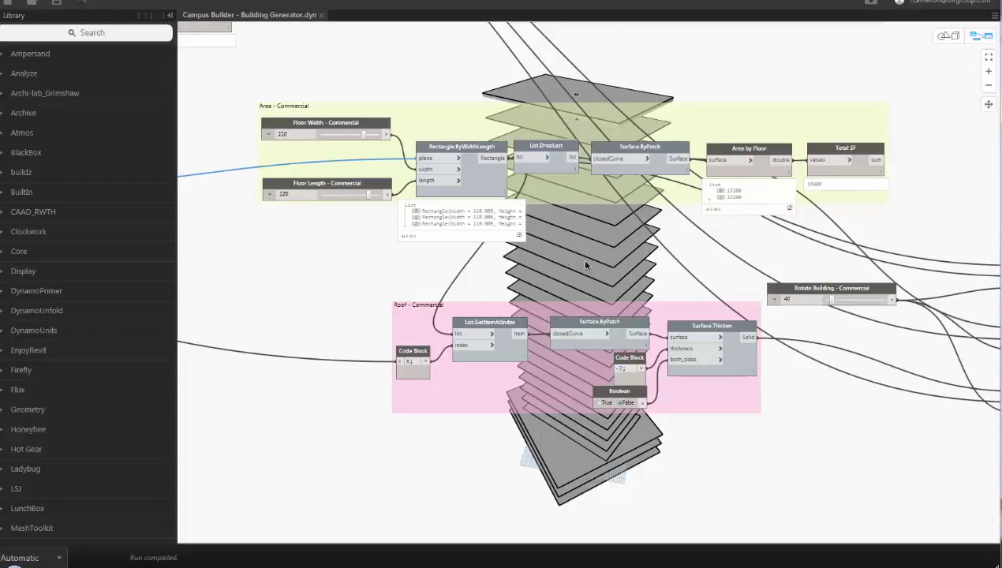
pyautogui.moveTo(679, 291); pyautogui.dragTo(536, 300, button='middle')
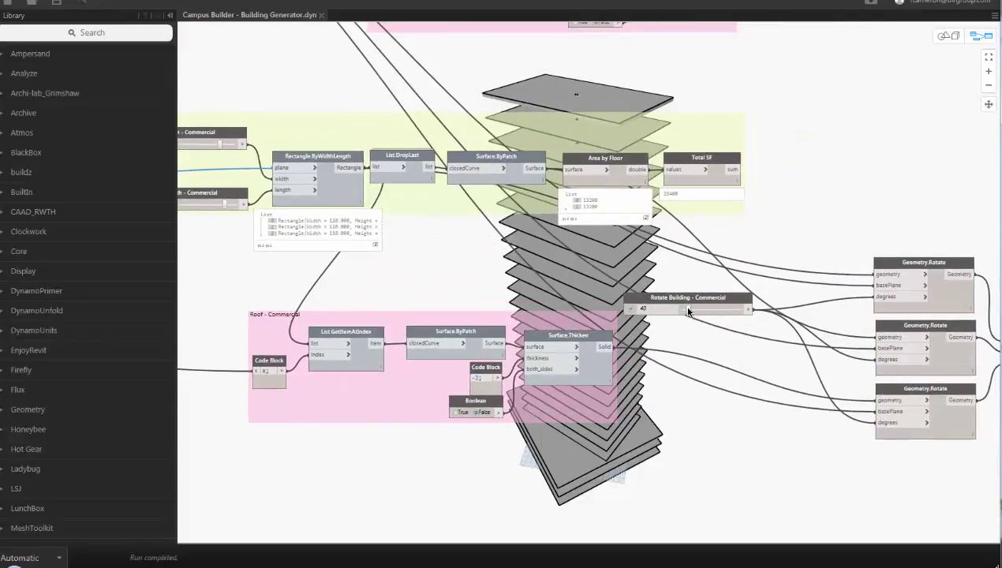
pyautogui.moveTo(688, 310); pyautogui.dragTo(708, 311)
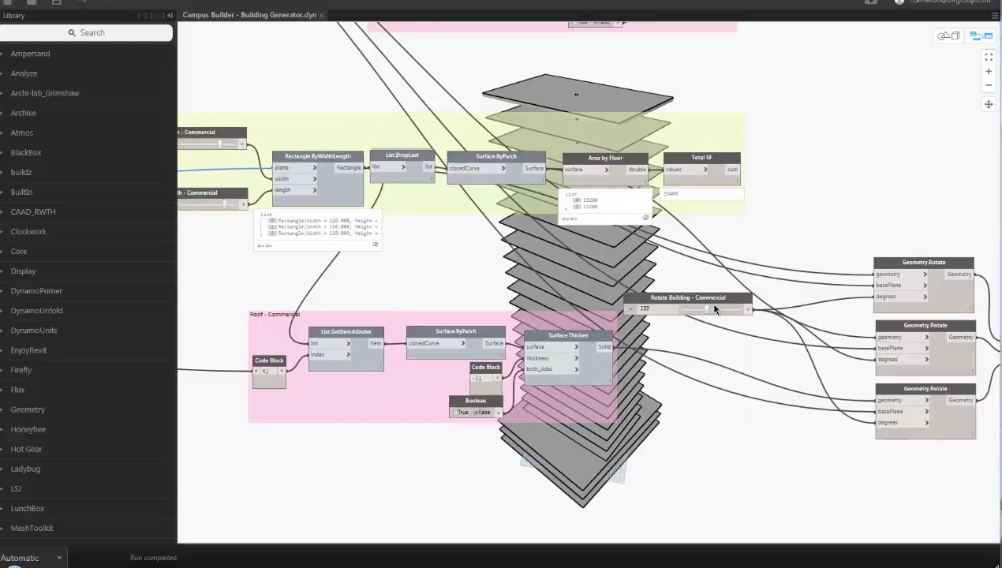
# - Set the Rotate View - Office slider feeding the office Geometry.Rotate nodes to 140
pyautogui.moveTo(807, 195); pyautogui.dragTo(746, 311, button='middle')
pyautogui.moveTo(750, 207); pyautogui.dragTo(681, 320, button='middle')
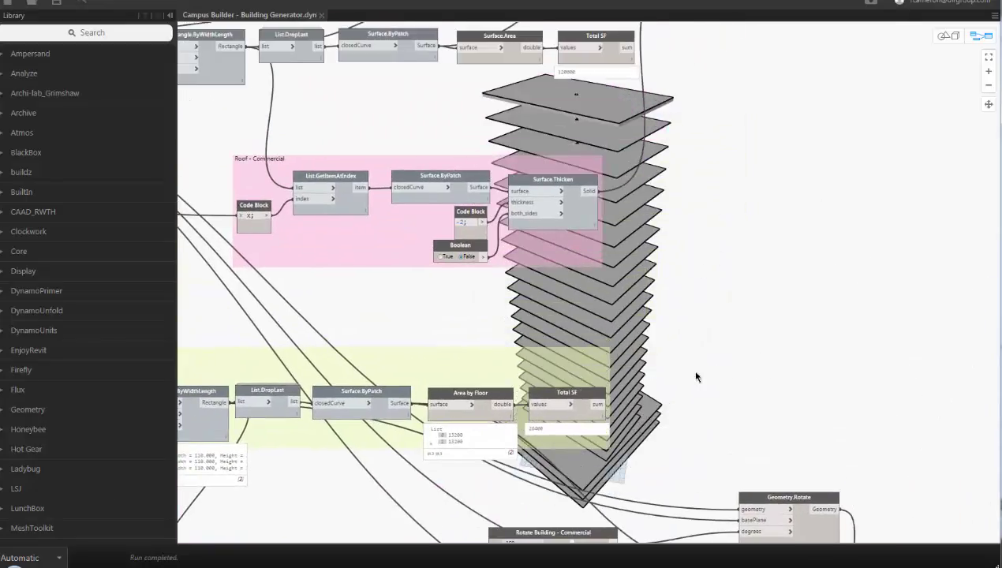
pyautogui.moveTo(830, 165); pyautogui.dragTo(748, 298, button='middle')
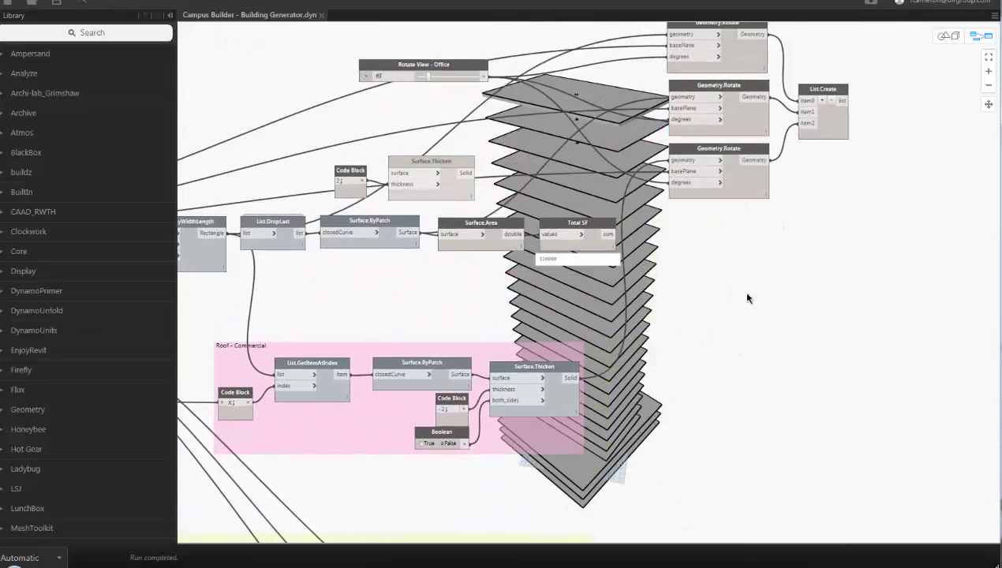
pyautogui.click(438, 76)
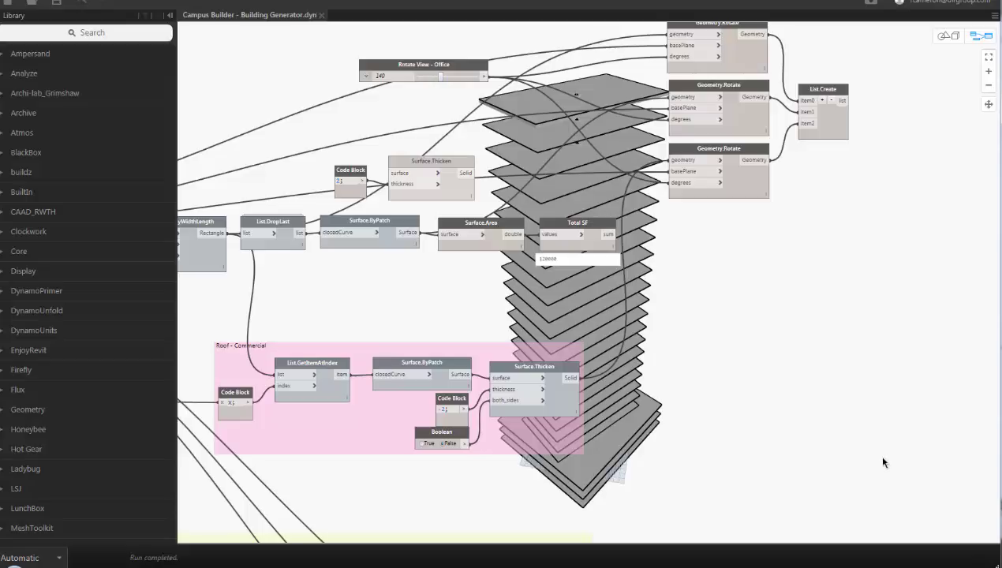
# - Examine the office floor-count and floor-to-floor height sliders and the NumFlr*HtFloor code block they feed
pyautogui.scroll(-2, 479, 318)
pyautogui.moveTo(479, 319); pyautogui.dragTo(854, 298, button='middle')
pyautogui.moveTo(274, 324); pyautogui.dragTo(754, 326, button='middle')
pyautogui.moveTo(501, 269); pyautogui.dragTo(779, 258, button='middle')
pyautogui.scroll(6, 598, 207)
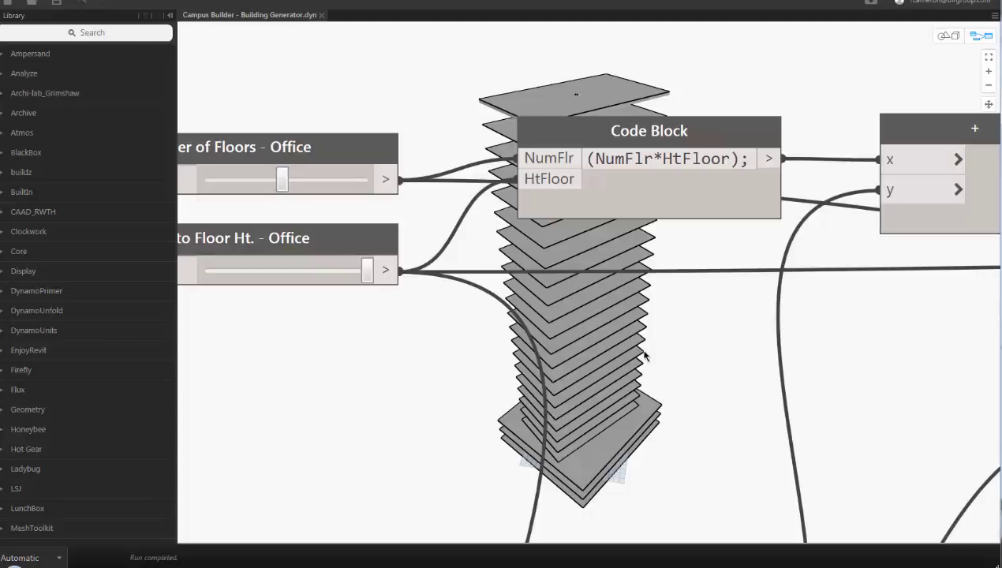
pyautogui.moveTo(680, 345); pyautogui.dragTo(608, 372, button='middle')
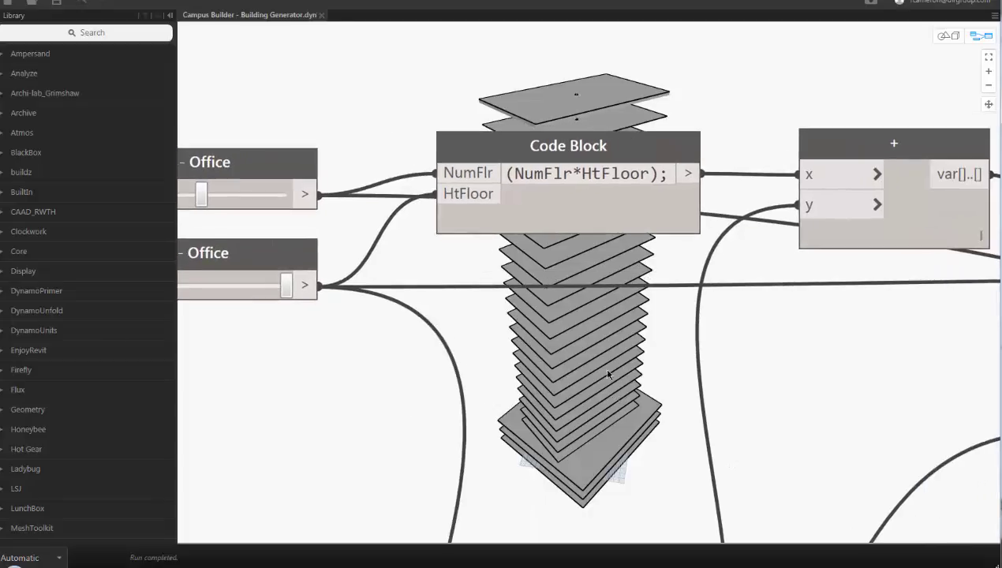
pyautogui.scroll(-2, 579, 310)
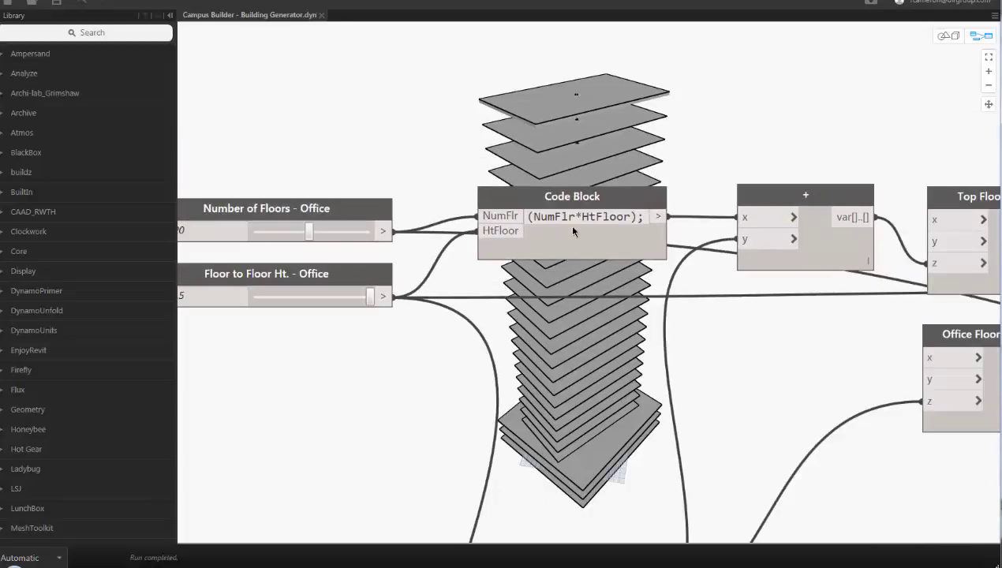
pyautogui.scroll(2, 518, 255)
pyautogui.moveTo(607, 276); pyautogui.dragTo(725, 246, button='middle')
pyautogui.scroll(-1, 730, 243)
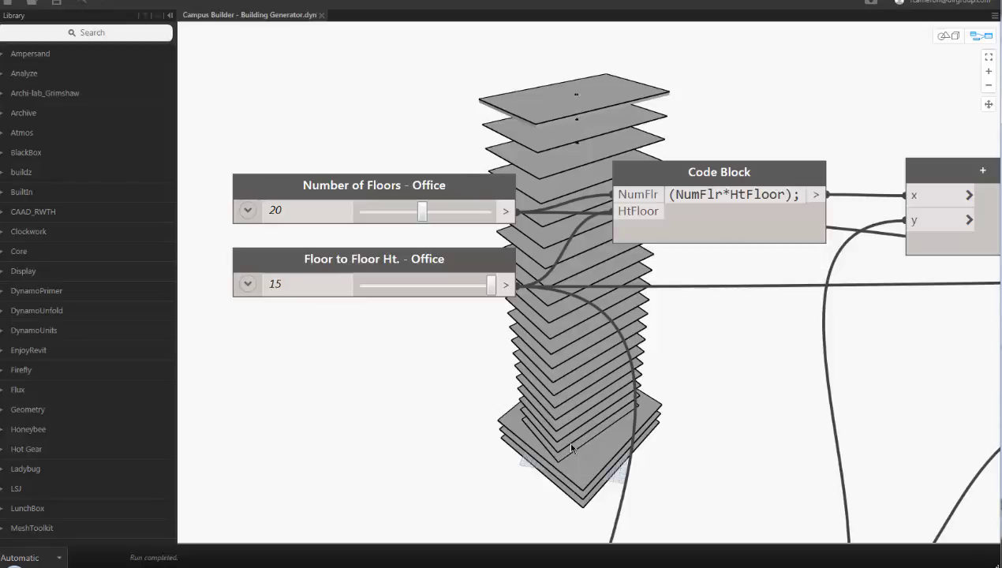
# - Trace the office height logic through Office Floors Start, and inspect the commercial Line.ByStartPointEndPoint node
pyautogui.moveTo(689, 419); pyautogui.dragTo(593, 412, button='middle')
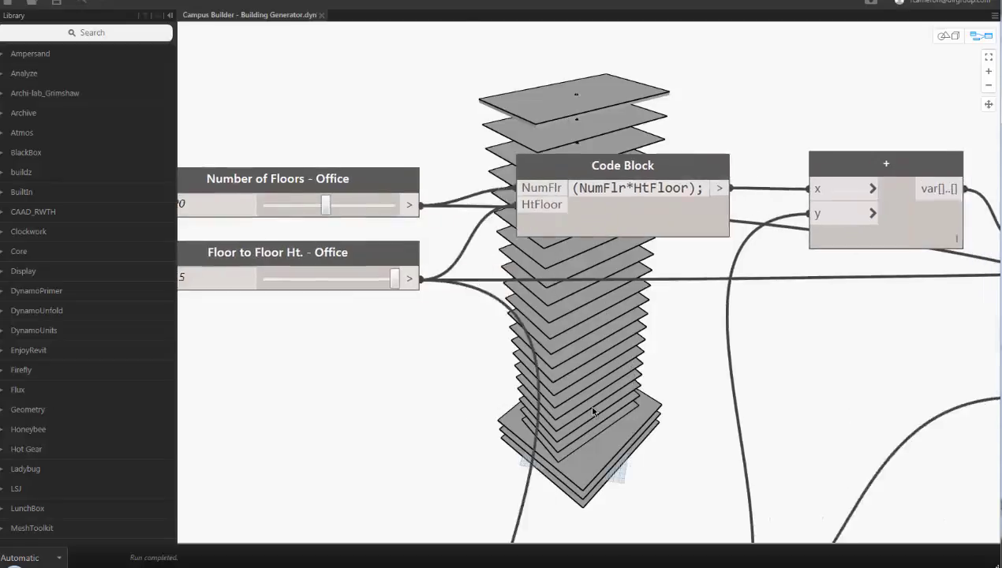
pyautogui.scroll(-7, 433, 345)
pyautogui.moveTo(686, 204); pyautogui.dragTo(592, 152, button='middle')
pyautogui.moveTo(697, 253); pyautogui.dragTo(469, 195, button='middle')
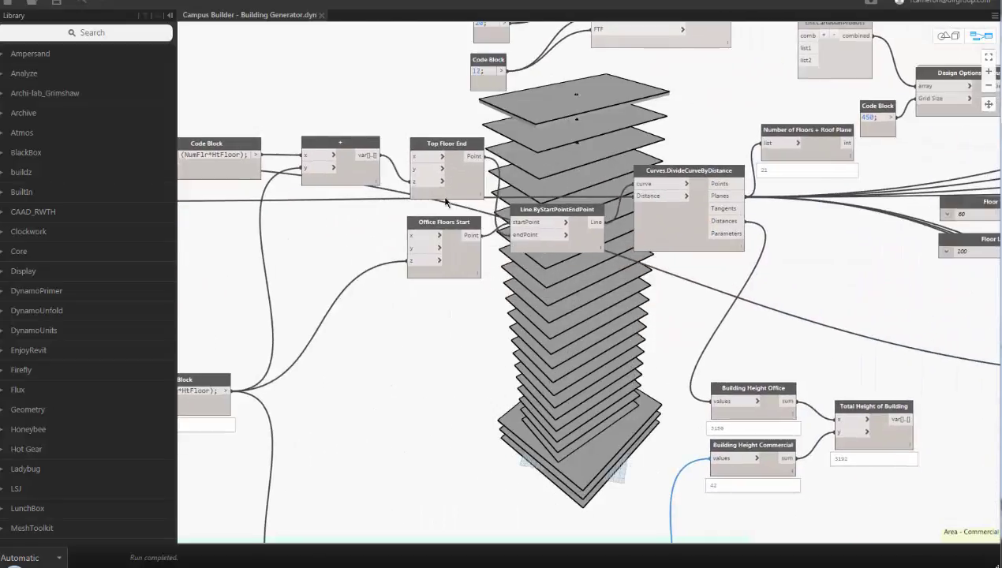
pyautogui.click(457, 251)
pyautogui.moveTo(509, 438); pyautogui.dragTo(513, 149, button='middle')
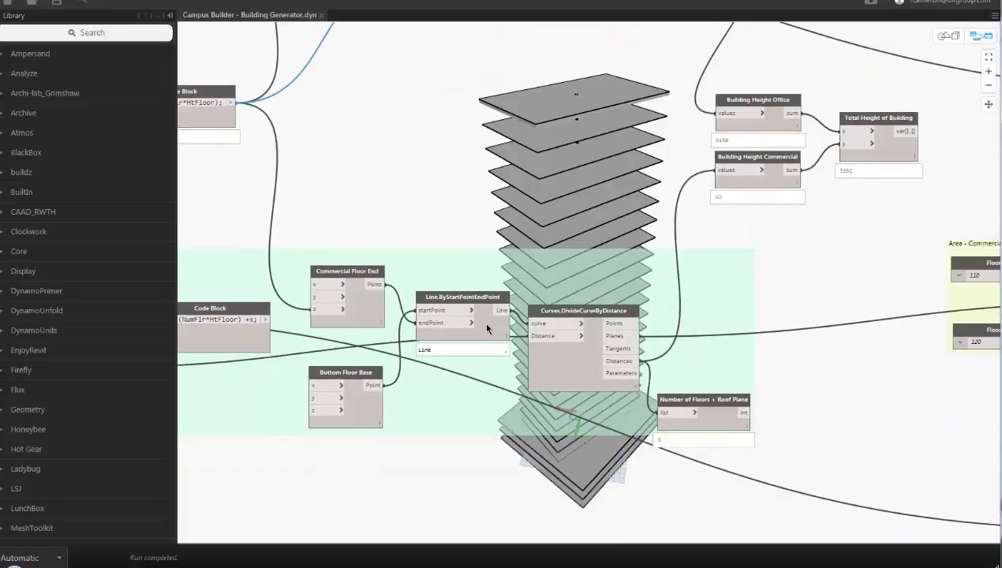
pyautogui.click(488, 328)
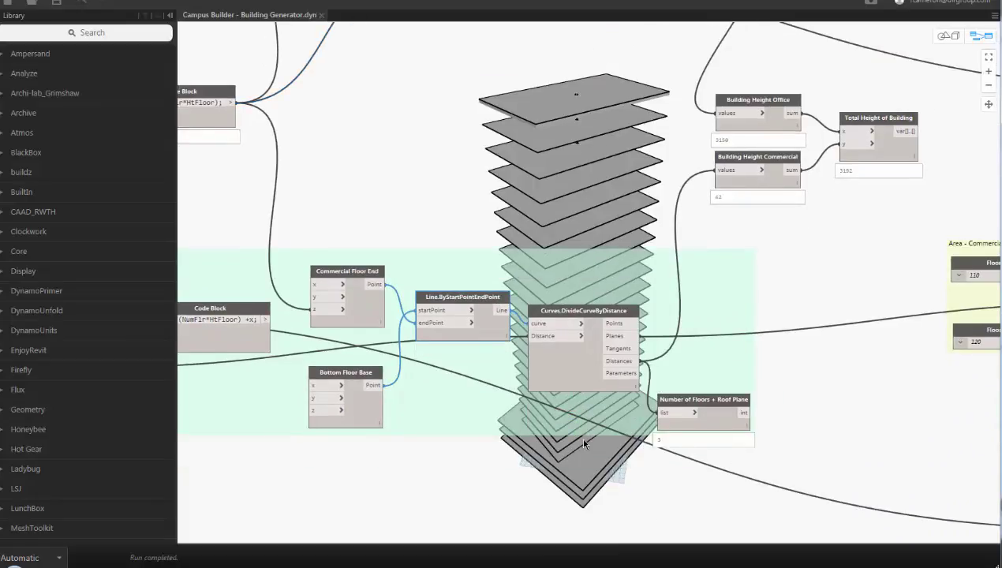
# - Set Floor Length - Commercial to 121 and Floor Width - Commercial to 114 in the Area - Commercial group
pyautogui.moveTo(724, 270); pyautogui.dragTo(379, 200, button='middle')
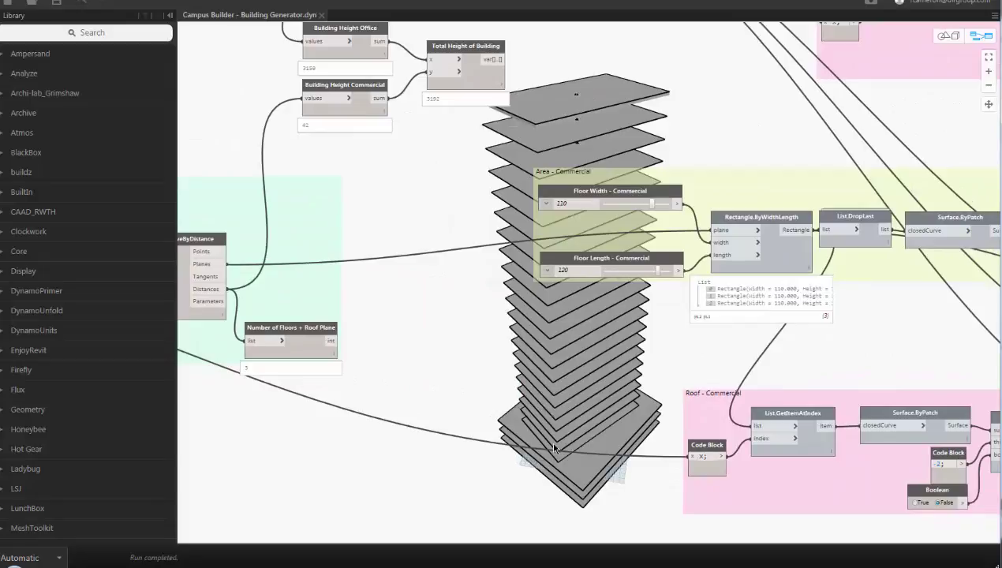
pyautogui.moveTo(535, 113); pyautogui.dragTo(543, 263, button='middle')
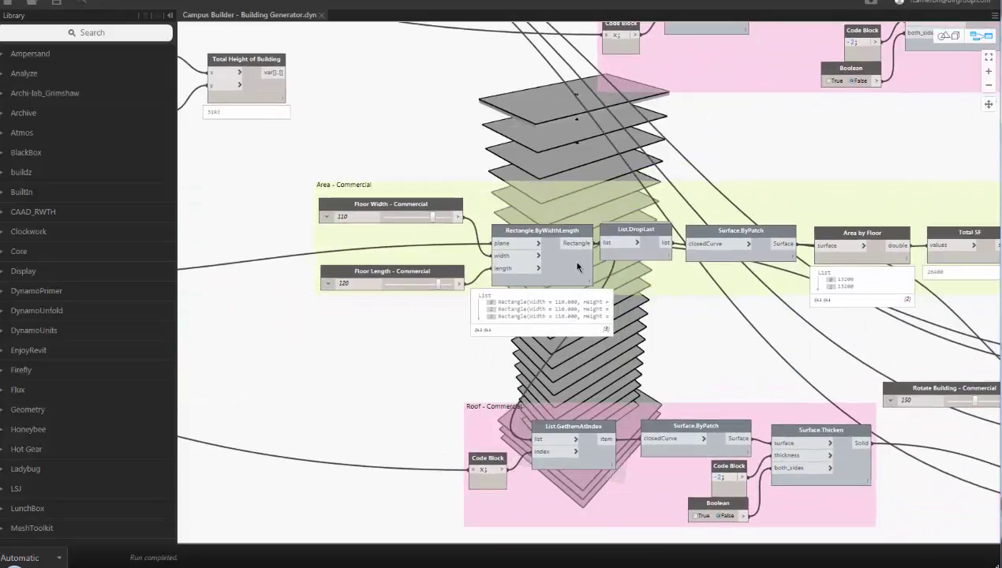
pyautogui.click(424, 218)
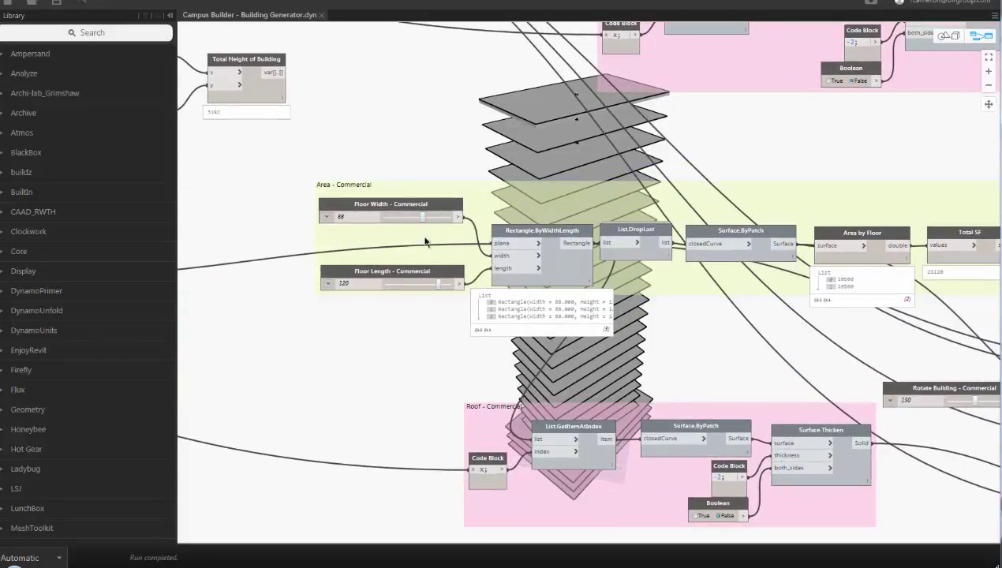
pyautogui.click(423, 285)
pyautogui.click(438, 285)
pyautogui.click(435, 217)
# - Set the Floor Width - Office slider to 84 and the Floor Length - Office slider to 124
pyautogui.moveTo(517, 249); pyautogui.dragTo(533, 458, button='middle')
pyautogui.moveTo(511, 222); pyautogui.dragTo(510, 323, button='middle')
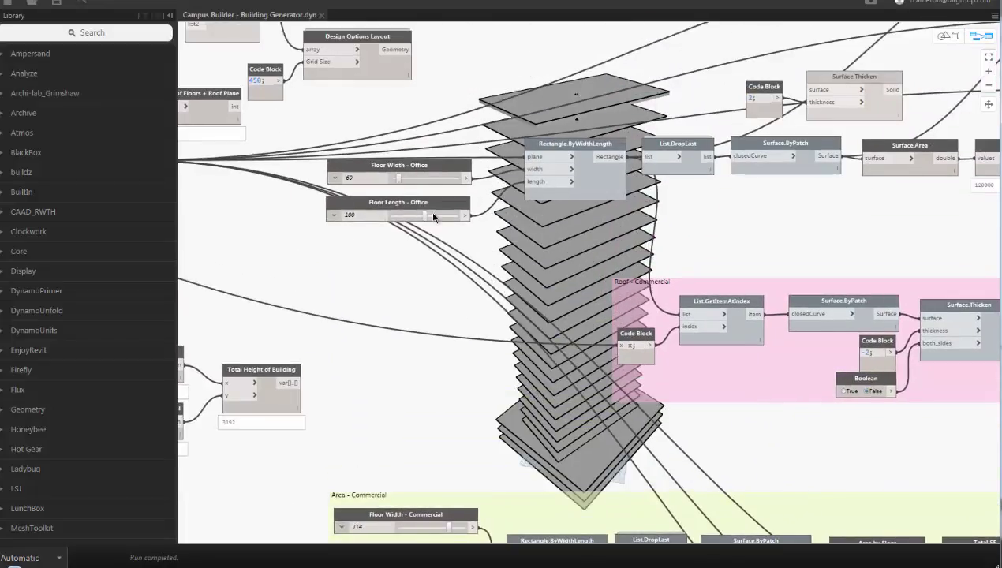
pyautogui.click(416, 180)
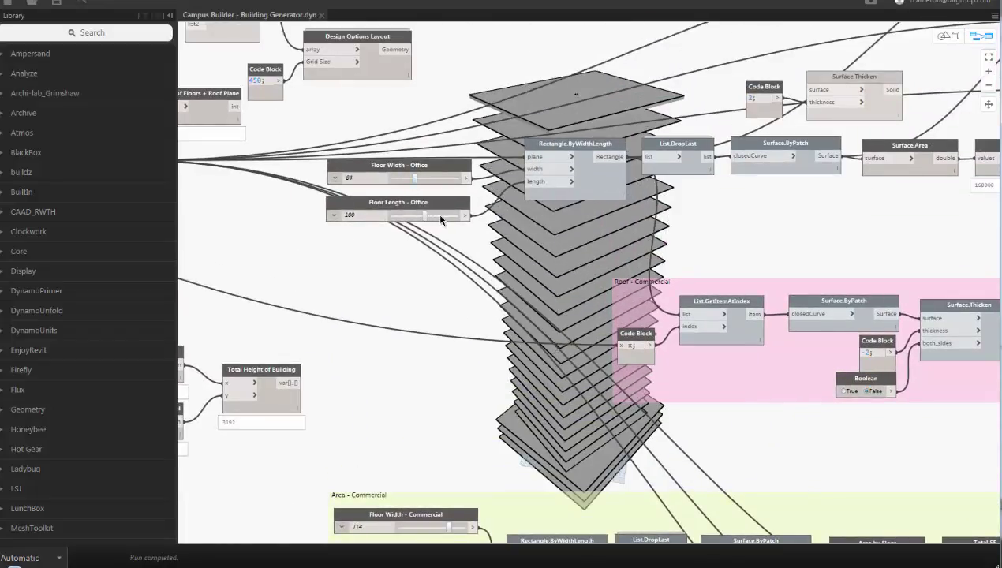
pyautogui.click(440, 216)
# - Raise the Rotate View - Office slider slightly to turn the office floors further
pyautogui.moveTo(864, 247); pyautogui.dragTo(568, 293, button='middle')
pyautogui.moveTo(735, 114); pyautogui.dragTo(688, 211, button='middle')
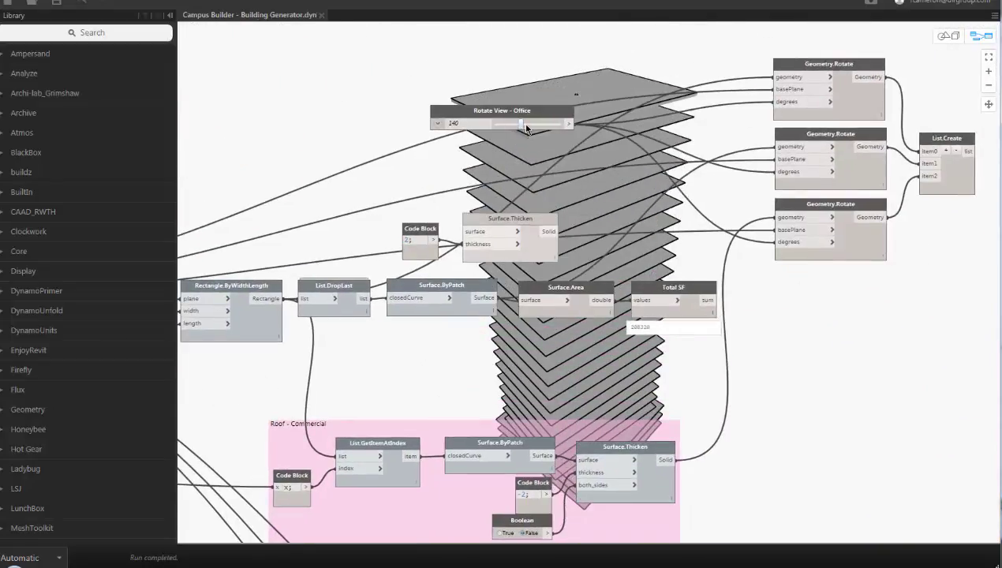
pyautogui.moveTo(521, 123)
pyautogui.mouseDown()
pyautogui.moveTo(549, 124)
pyautogui.moveTo(524, 126)
pyautogui.mouseUp()
# - Examine the office floors' Total SF node and the Surface.Area node that feeds it
pyautogui.moveTo(712, 241); pyautogui.dragTo(537, 232, button='middle')
pyautogui.moveTo(485, 263); pyautogui.dragTo(832, 223, button='middle')
pyautogui.scroll(-3, 484, 334)
pyautogui.moveTo(484, 334); pyautogui.dragTo(397, 281, button='middle')
pyautogui.scroll(4, 675, 219)
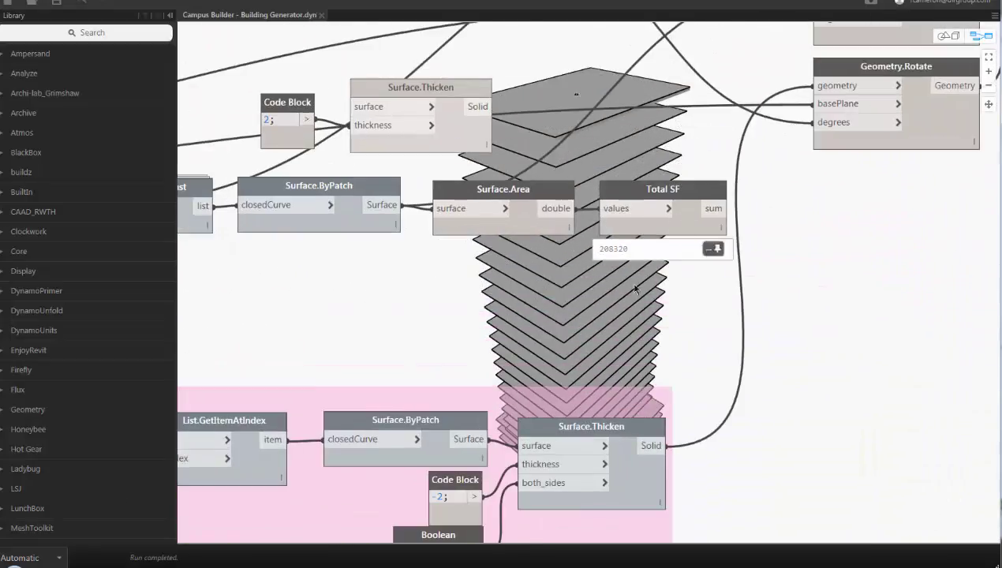
# - Move the Boolean node slightly lower in the upper Roof - Commercial group, away from the -2 code block
pyautogui.moveTo(530, 269); pyautogui.dragTo(787, 73, button='middle')
pyautogui.moveTo(665, 341); pyautogui.dragTo(668, 363)
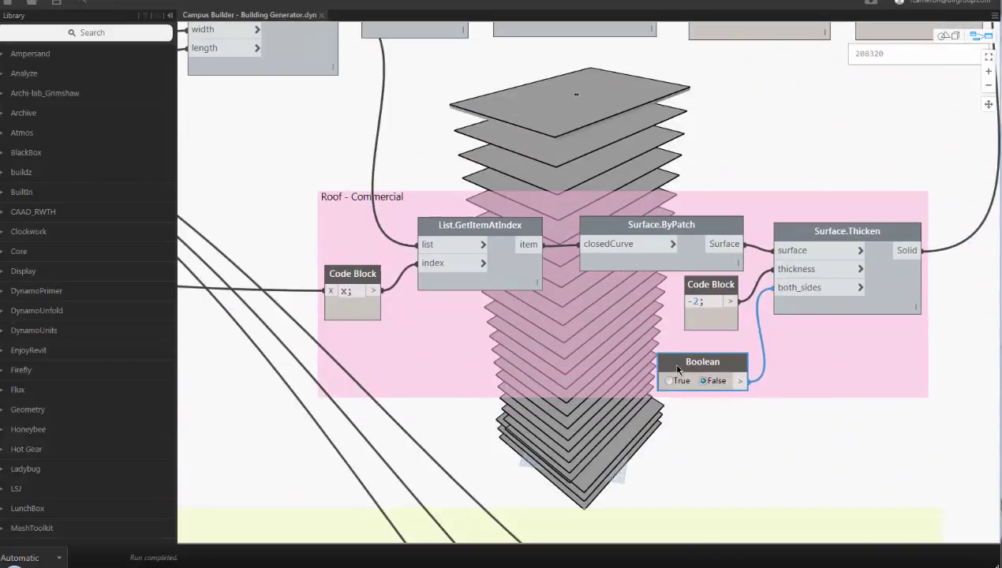
pyautogui.moveTo(668, 363); pyautogui.dragTo(699, 401, button='middle')
# - Examine the Building Height Office, Building Height Commercial and Total Height of Building nodes
pyautogui.scroll(-2, 646, 311)
pyautogui.moveTo(647, 307); pyautogui.dragTo(990, 290, button='middle')
pyautogui.moveTo(510, 354); pyautogui.dragTo(648, 318, button='middle')
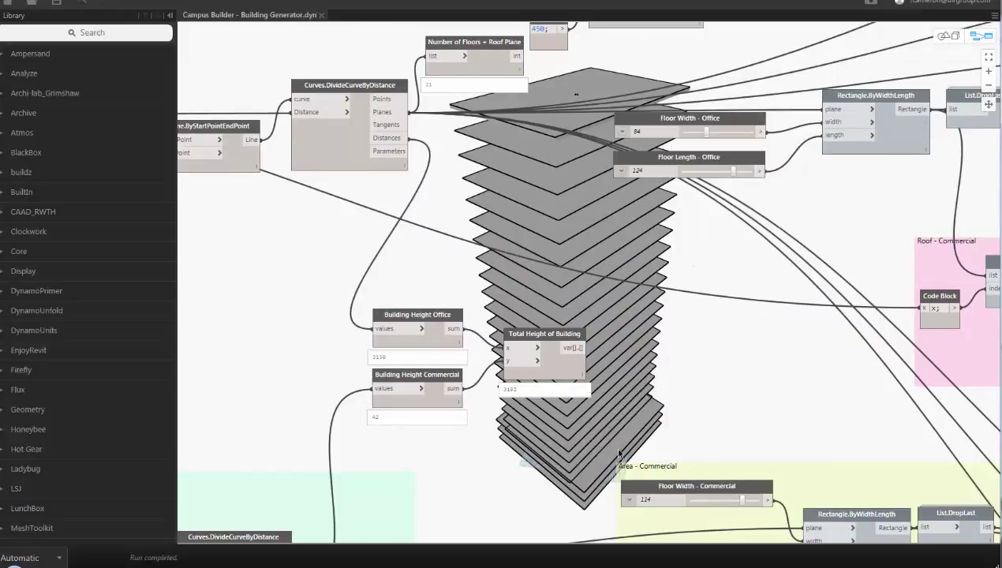
pyautogui.moveTo(388, 266); pyautogui.dragTo(508, 154, button='middle')
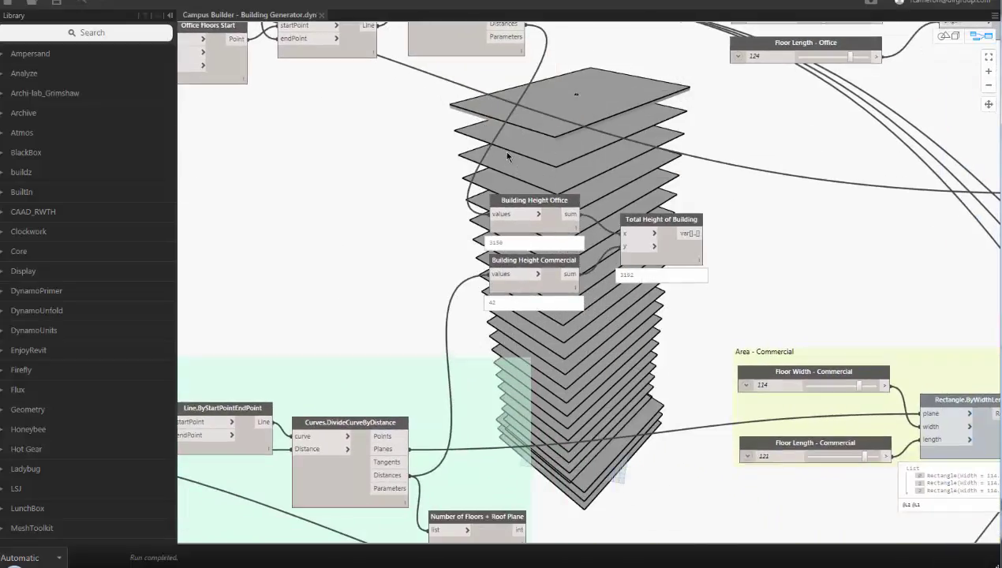
pyautogui.scroll(-1, 291, 282)
pyautogui.moveTo(297, 279); pyautogui.dragTo(565, 280, button='middle')
# - Examine the Height Controls - Commercial group and how its code blocks link to the office floor start point
pyautogui.scroll(-2, 398, 298)
pyautogui.moveTo(398, 299); pyautogui.dragTo(620, 301, button='middle')
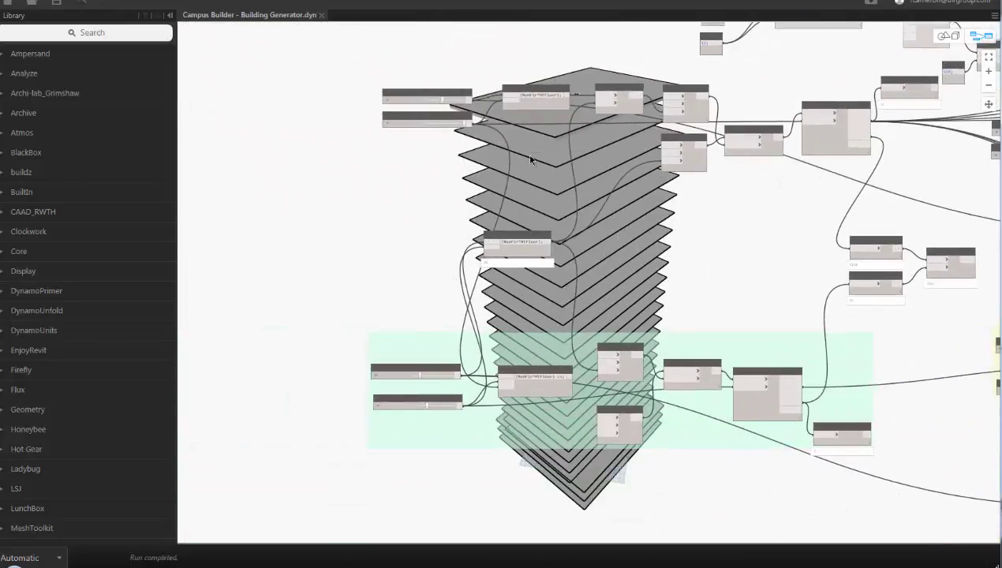
pyautogui.scroll(4, 443, 128)
pyautogui.moveTo(412, 433); pyautogui.dragTo(329, 330, button='middle')
pyautogui.moveTo(588, 370); pyautogui.dragTo(577, 247, button='middle')
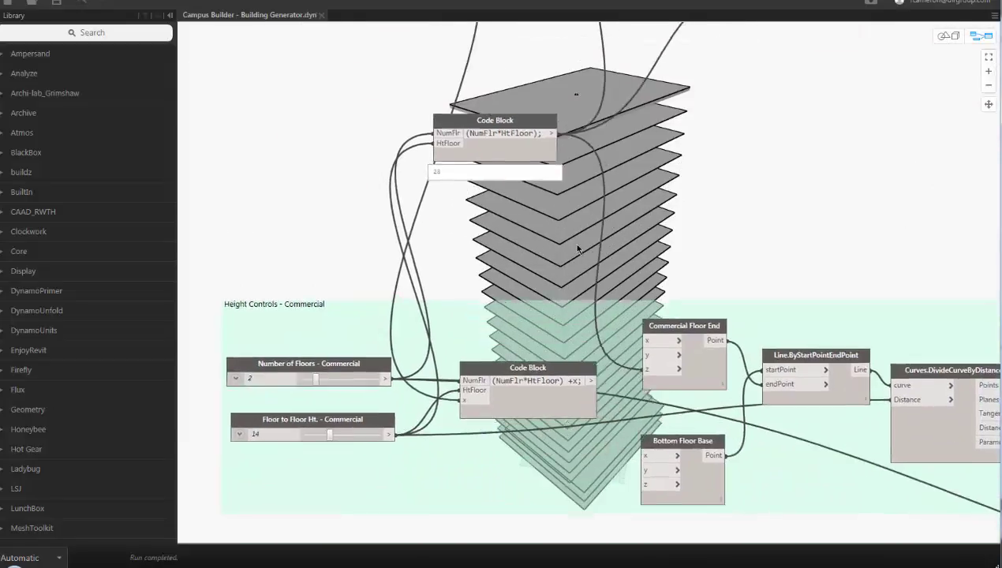
pyautogui.scroll(-1, 628, 231)
pyautogui.moveTo(768, 191); pyautogui.dragTo(586, 257, button='middle')
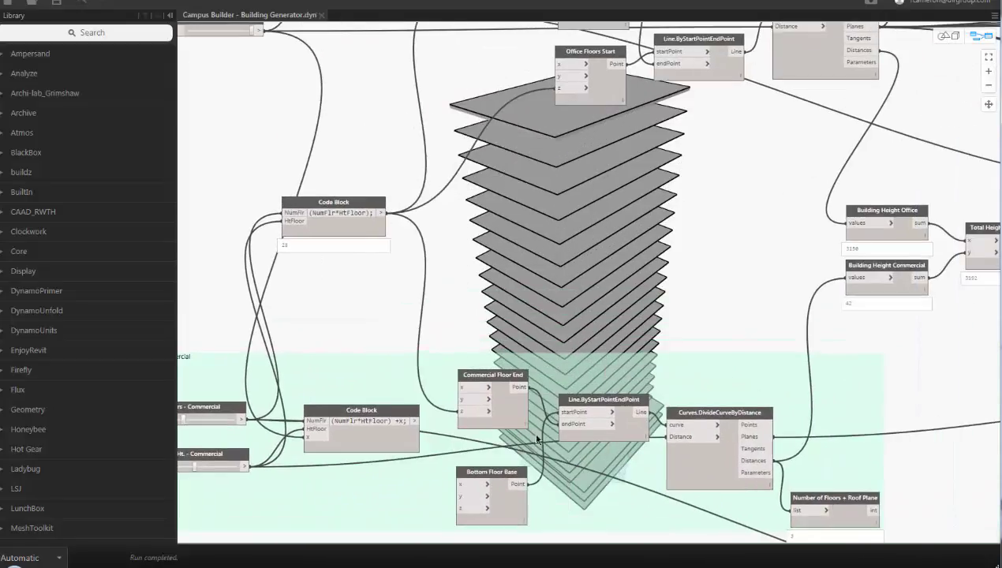
pyautogui.scroll(-2, 537, 439)
pyautogui.scroll(1, 510, 327)
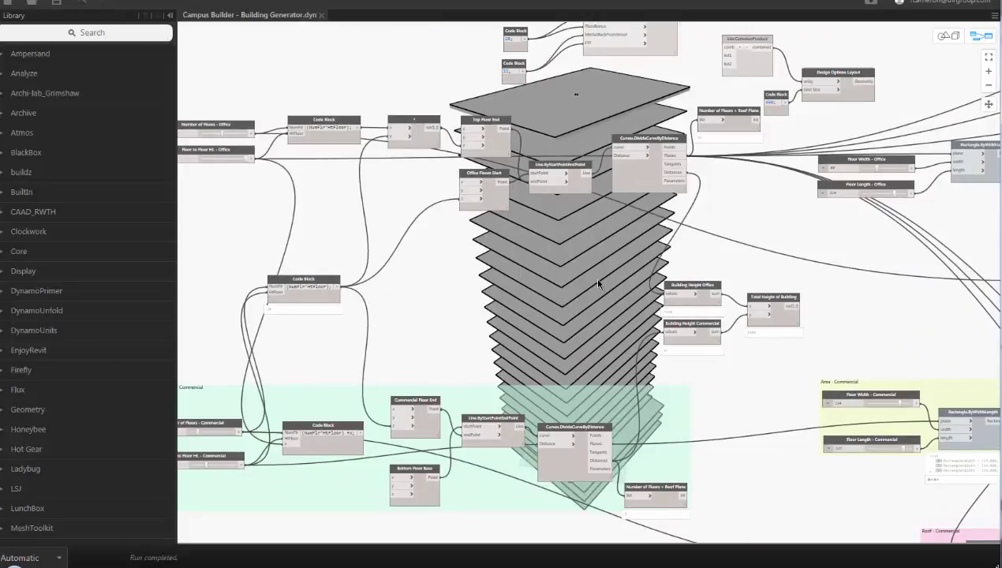
# - Examine how the office and commercial height groups connect to the floor area and roof groups in the Building Generator graph
pyautogui.scroll(-3, 640, 312)
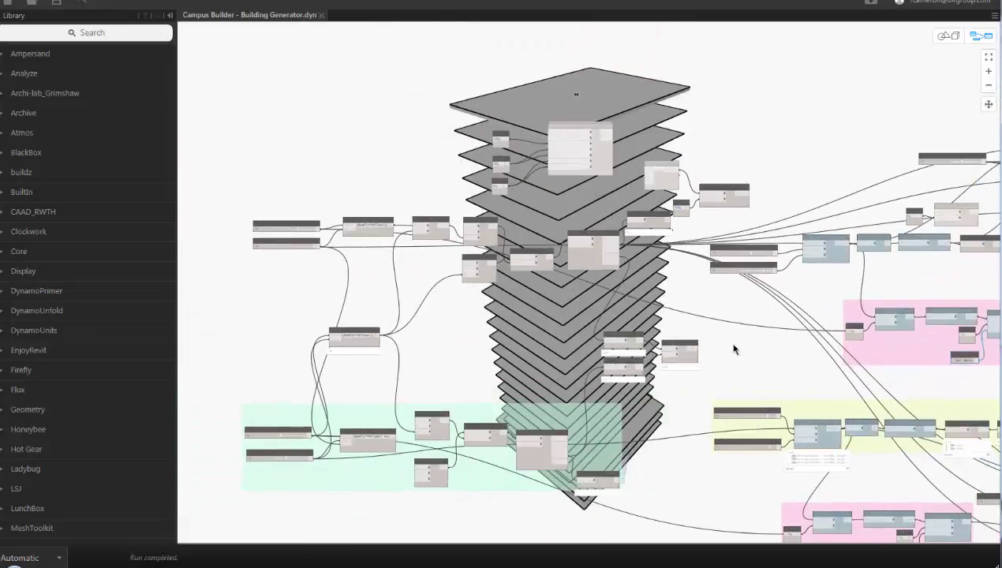
pyautogui.moveTo(734, 350); pyautogui.dragTo(614, 321, button='middle')
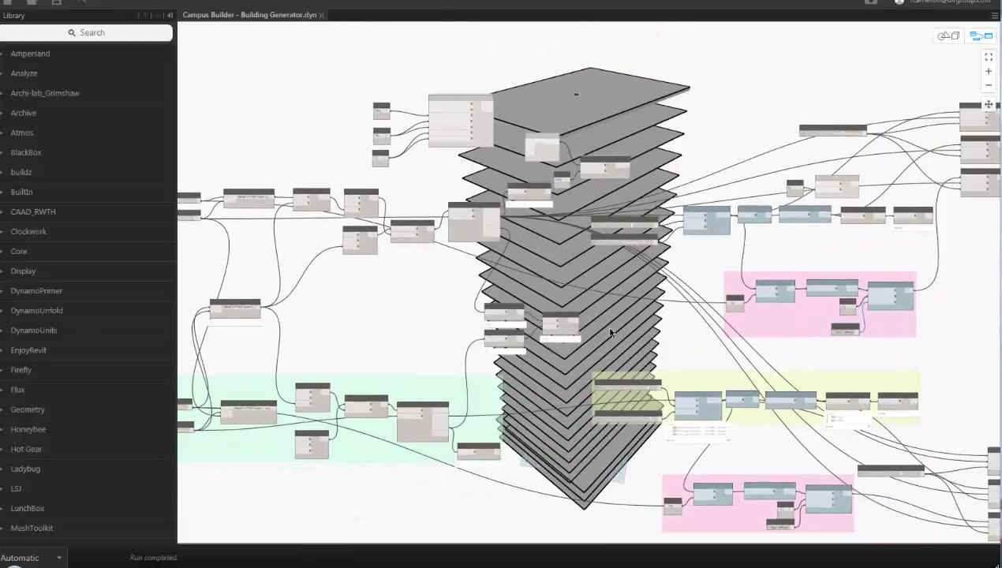
pyautogui.moveTo(424, 158); pyautogui.dragTo(345, 147, button='middle')
pyautogui.moveTo(455, 350); pyautogui.dragTo(390, 341, button='middle')
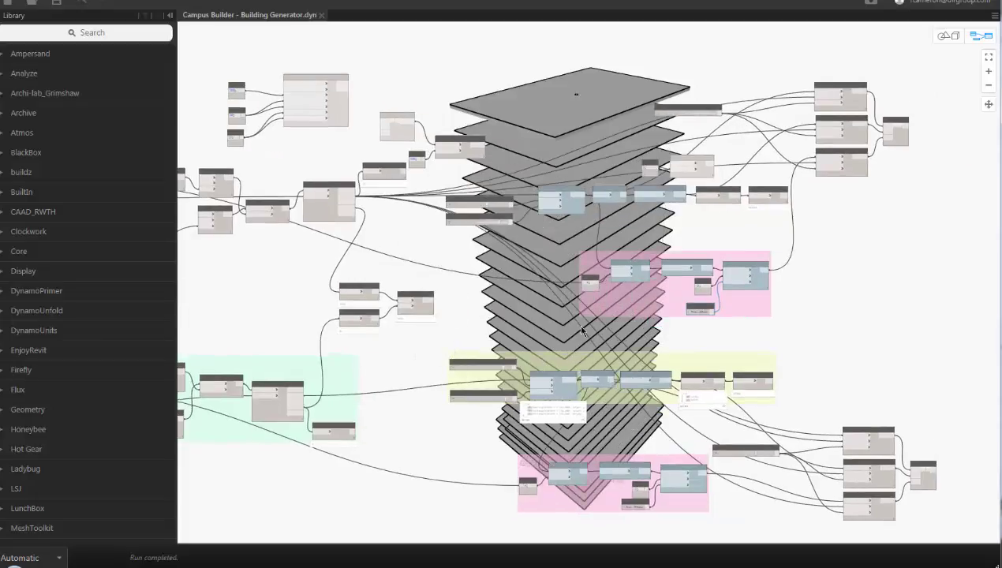
pyautogui.moveTo(636, 359); pyautogui.dragTo(608, 342, button='middle')
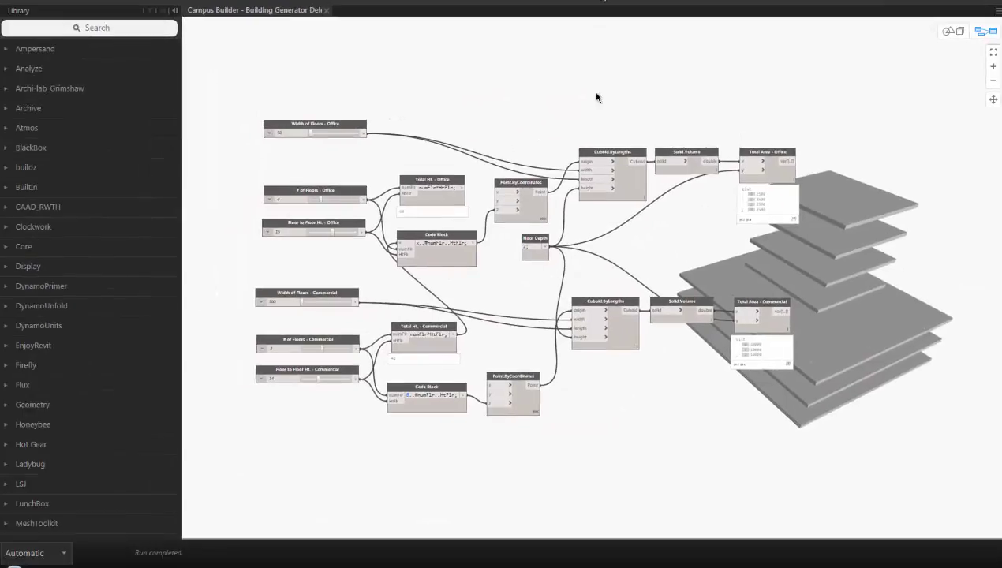
# - Collapse the node library and examine the simplified building generator graph, from its floor sliders to the Total Area nodes
pyautogui.scroll(2, 547, 127)
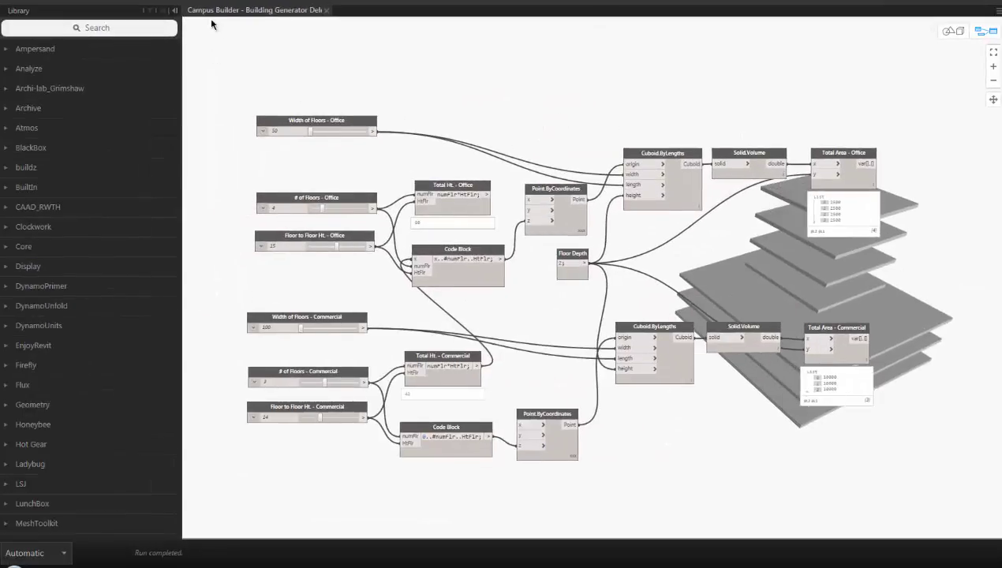
pyautogui.click(175, 11)
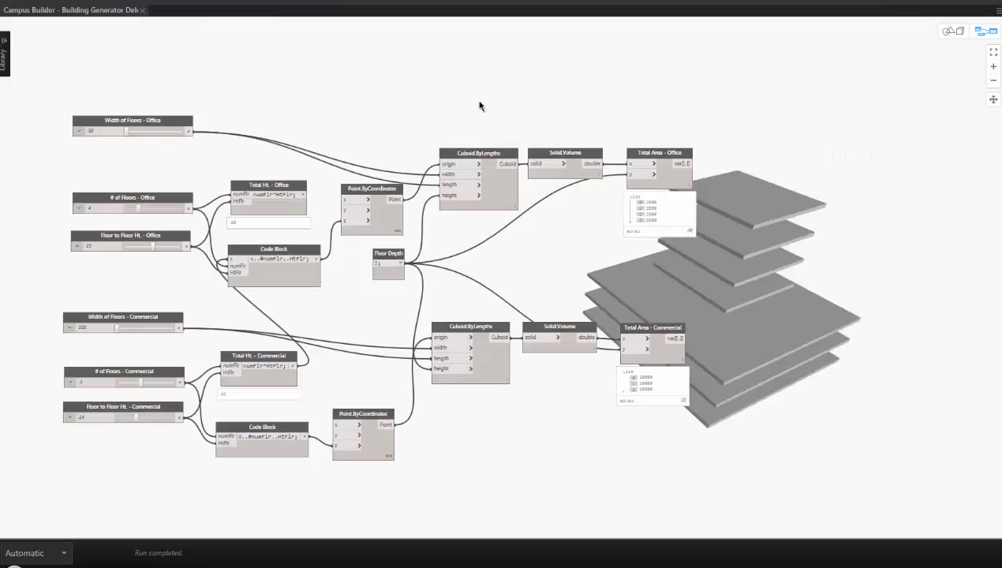
pyautogui.moveTo(521, 249); pyautogui.dragTo(637, 248, button='middle')
pyautogui.scroll(2, 578, 285)
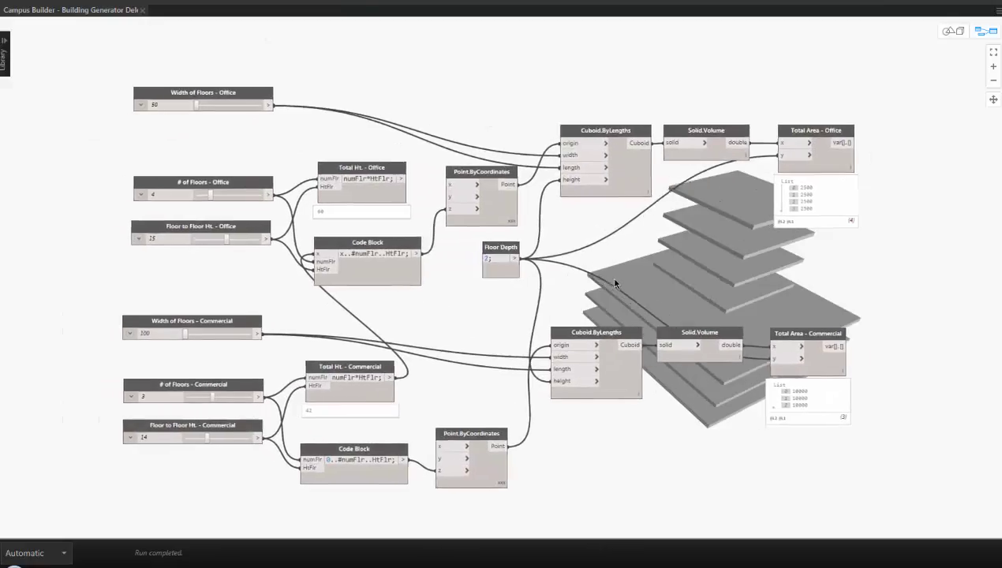
pyautogui.moveTo(578, 286); pyautogui.dragTo(609, 279, button='middle')
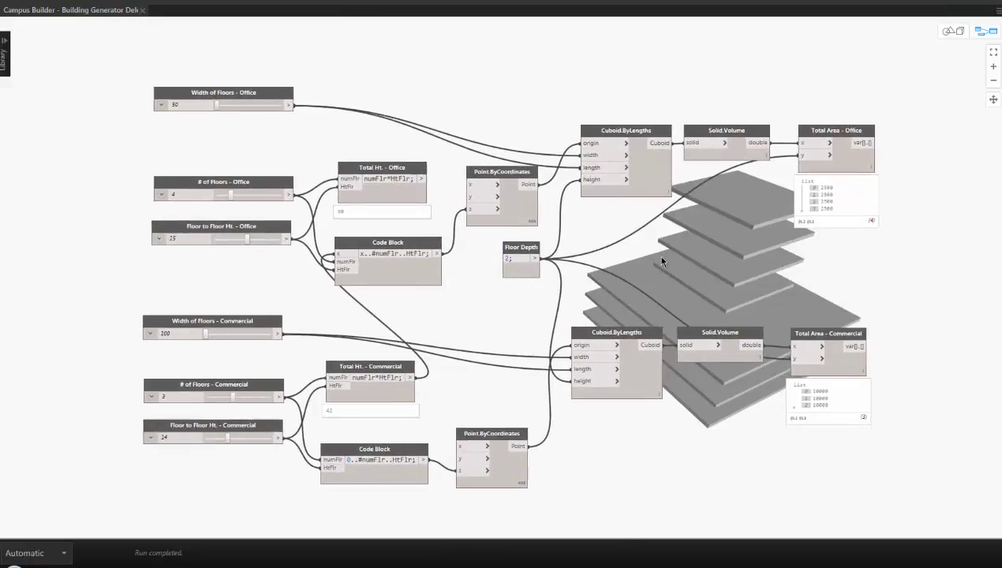
# - Look through the list of node packages in the library, from Ampersand to Zebra, and collapse the library again
pyautogui.click(5, 43)
pyautogui.scroll(-6, 110, 213)
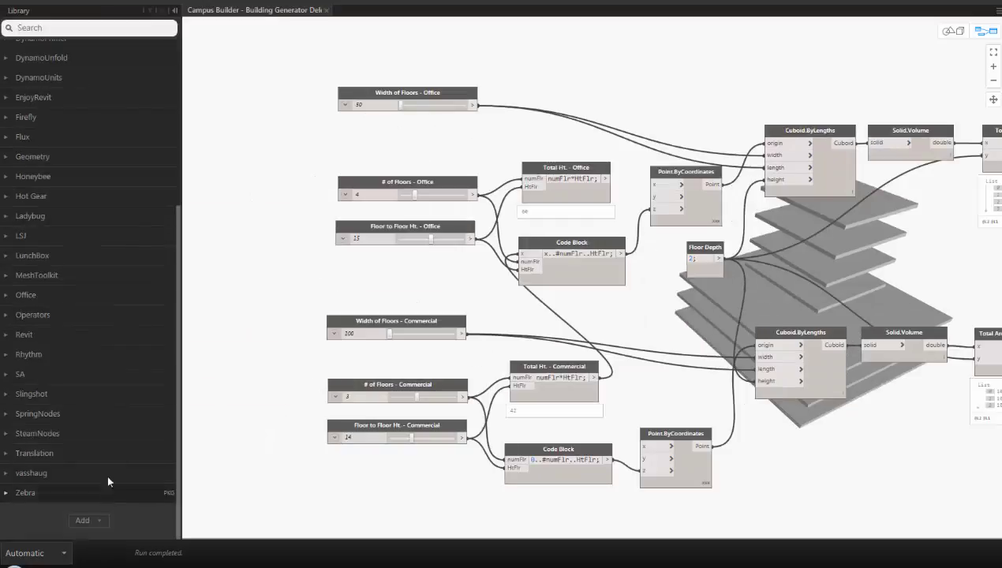
pyautogui.scroll(3, 118, 194)
pyautogui.scroll(2, 118, 194)
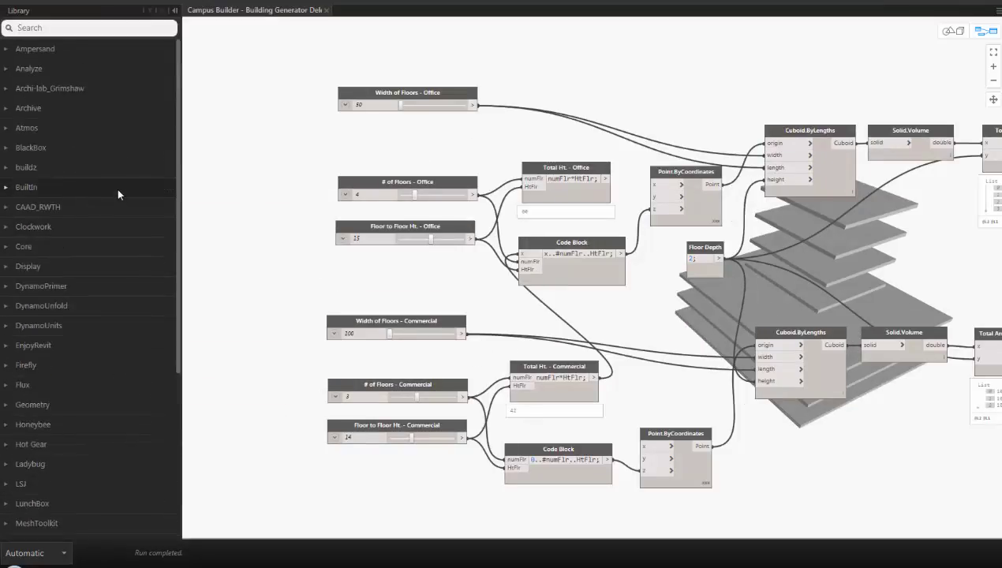
pyautogui.scroll(-4, 117, 188)
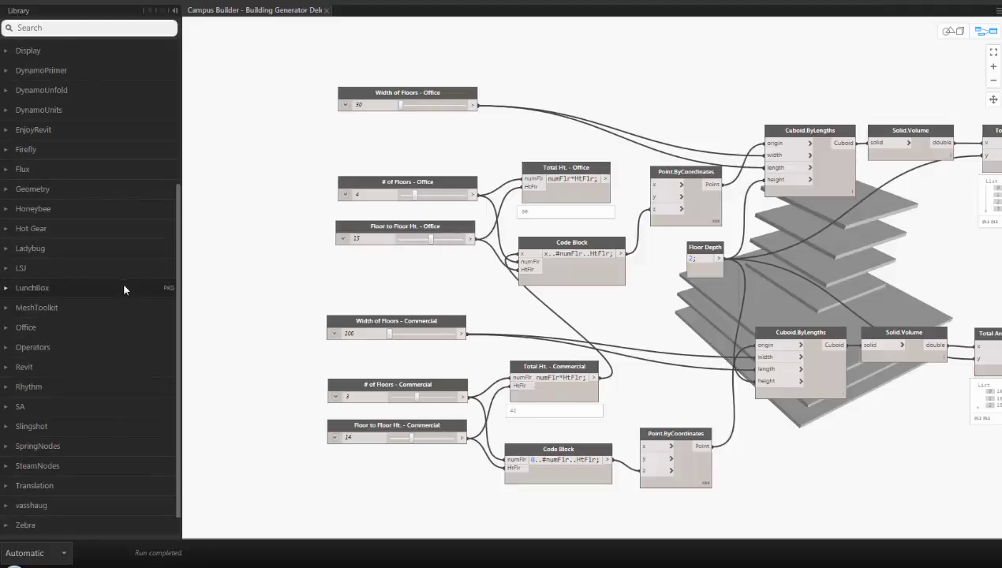
pyautogui.scroll(4, 127, 371)
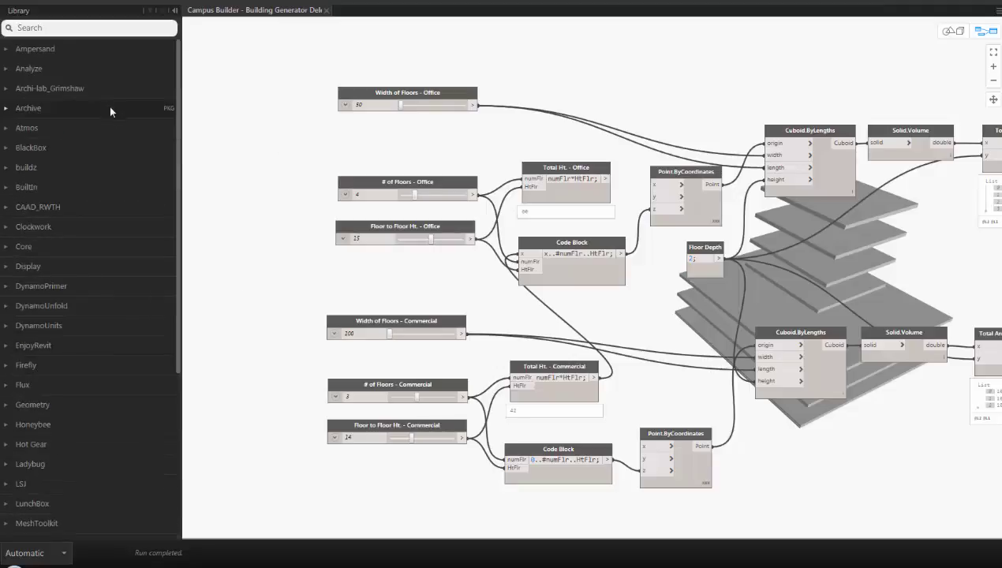
pyautogui.click(174, 10)
# - Set the # of Floors - Office slider to 11 in the simplified building generator graph
pyautogui.moveTo(412, 109); pyautogui.dragTo(411, 94, button='middle')
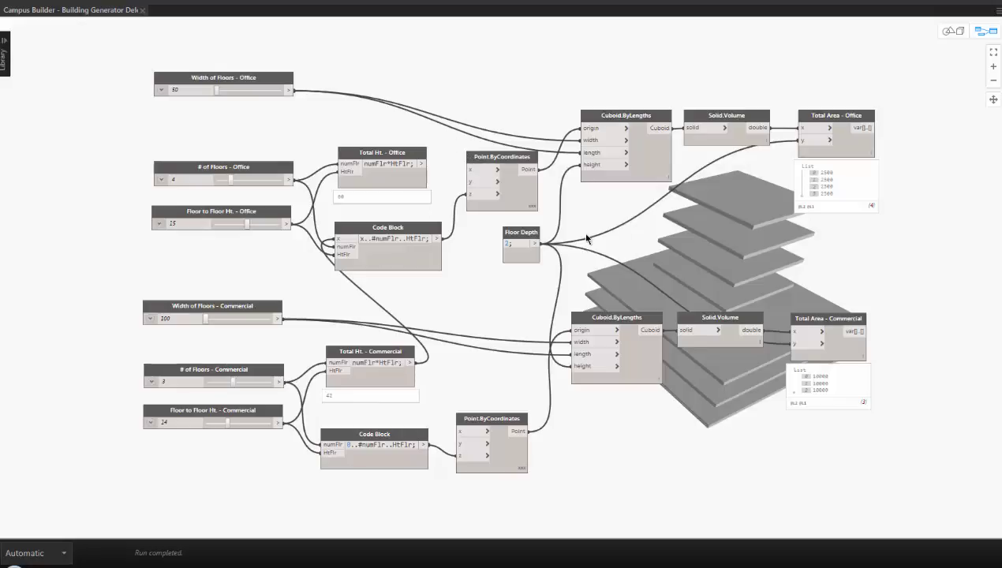
pyautogui.moveTo(244, 181); pyautogui.dragTo(264, 183)
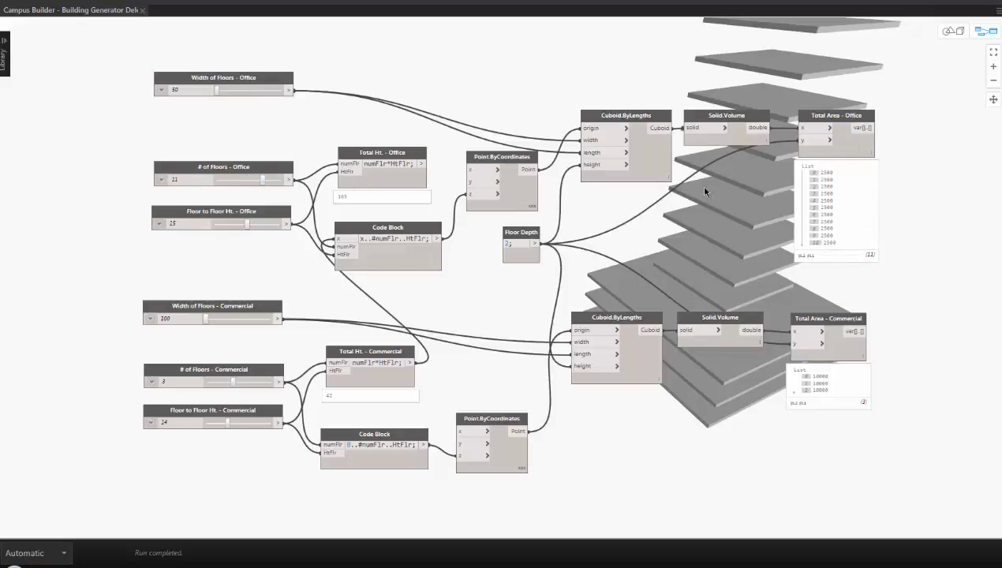
pyautogui.moveTo(724, 238); pyautogui.dragTo(713, 229, button='middle')
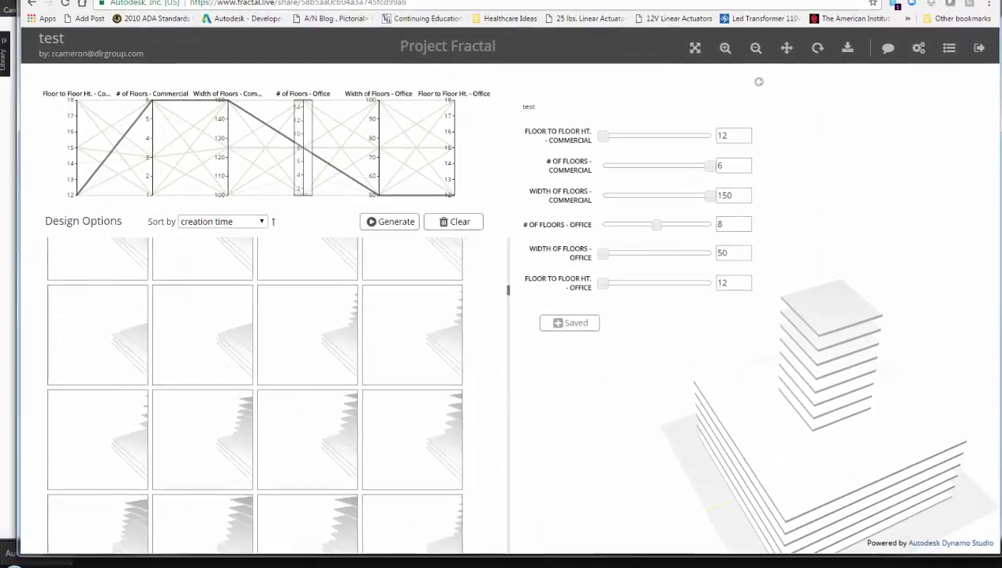
# - Preview Project Fractal options with 8 office floors on a 125-wide, 3-floor commercial base, with office widths 50 and 75, and reload the page
pyautogui.click(360, 357)
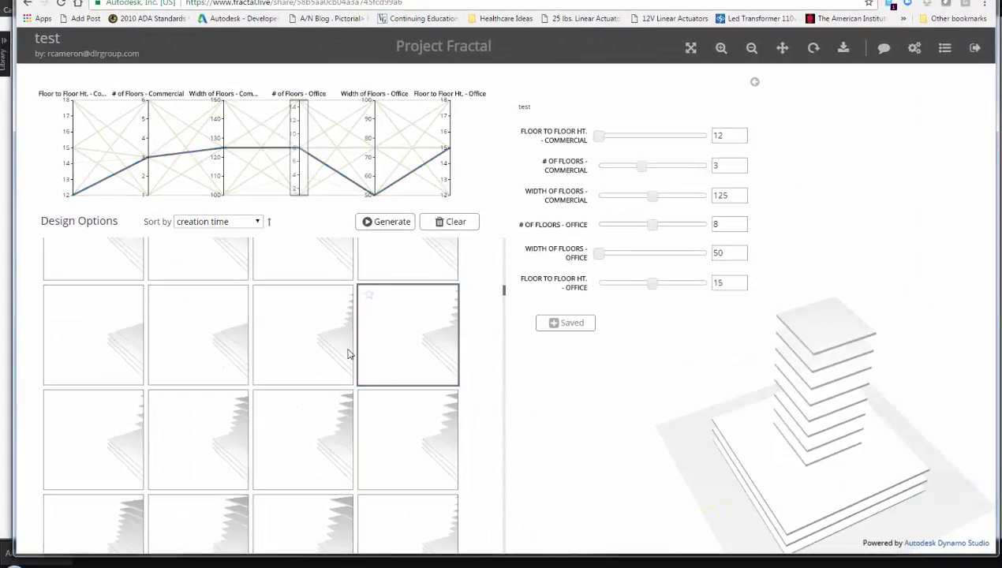
pyautogui.click(319, 461)
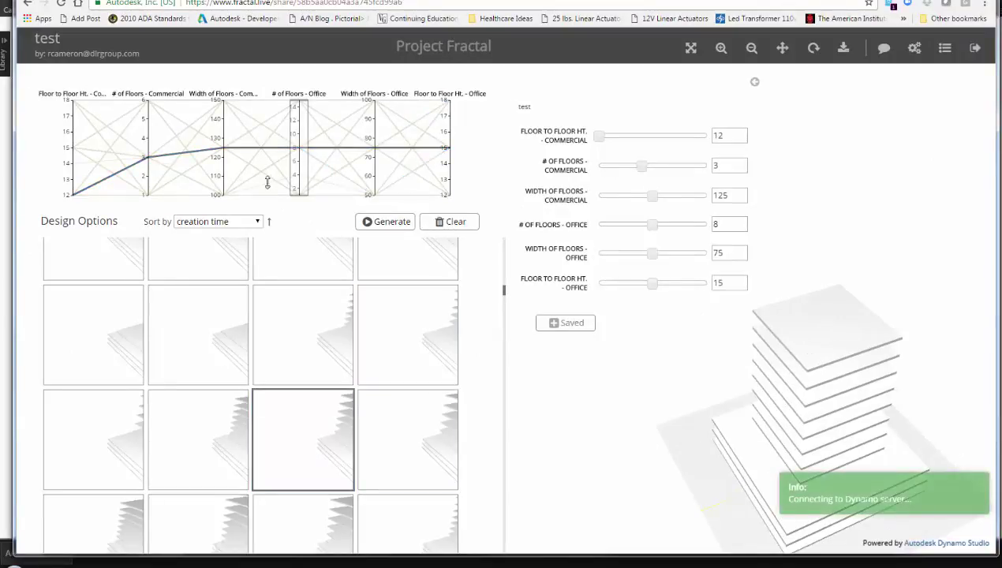
pyautogui.click(61, 3)
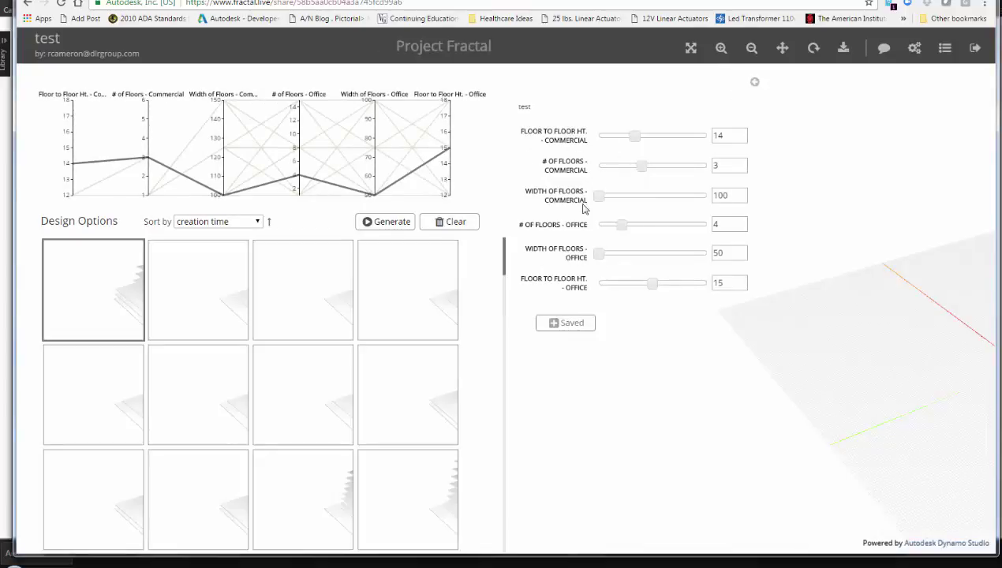
# - Hide the parameter sliders and reposition the 3D preview so the whole ground plane is in view
pyautogui.click(753, 88)
pyautogui.moveTo(770, 325); pyautogui.dragTo(767, 365)
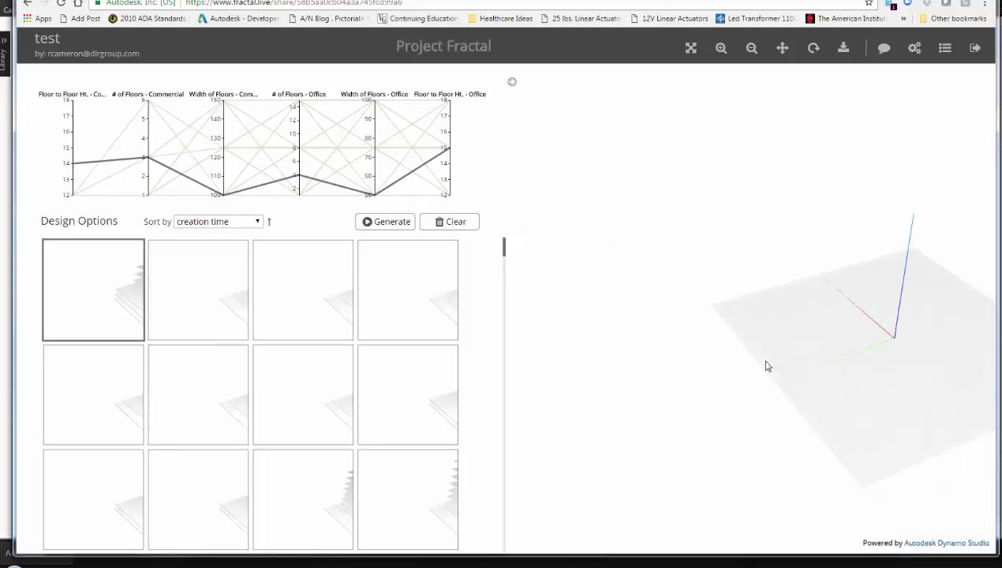
pyautogui.moveTo(706, 386); pyautogui.dragTo(605, 412)
pyautogui.moveTo(728, 376); pyautogui.dragTo(695, 387)
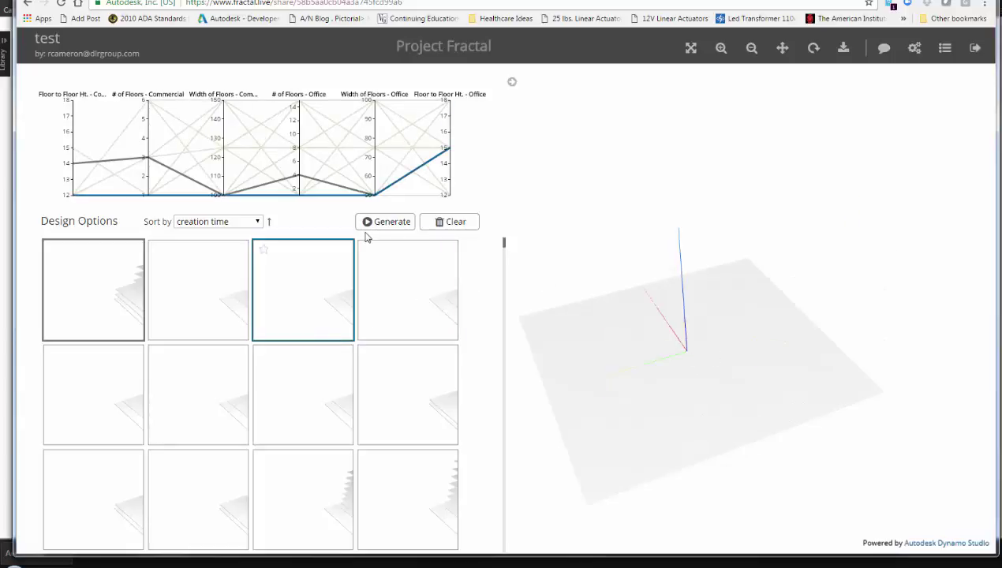
# - Preview several design options with a 100-wide commercial base, finishing with the 100-wide, 15-floor office tower at 18 floor-to-floor height
pyautogui.scroll(-1, 365, 240)
pyautogui.scroll(-4, 312, 363)
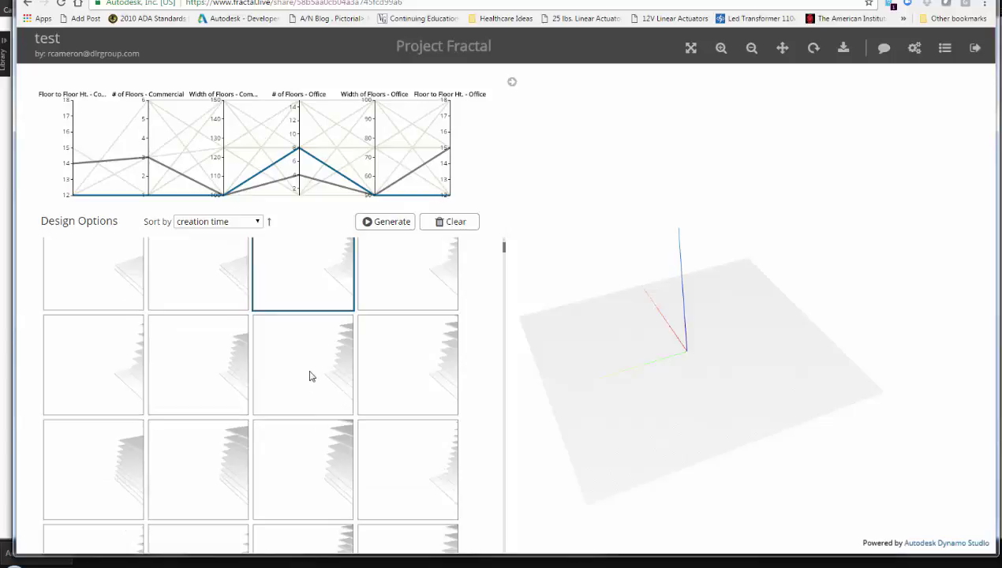
pyautogui.click(324, 386)
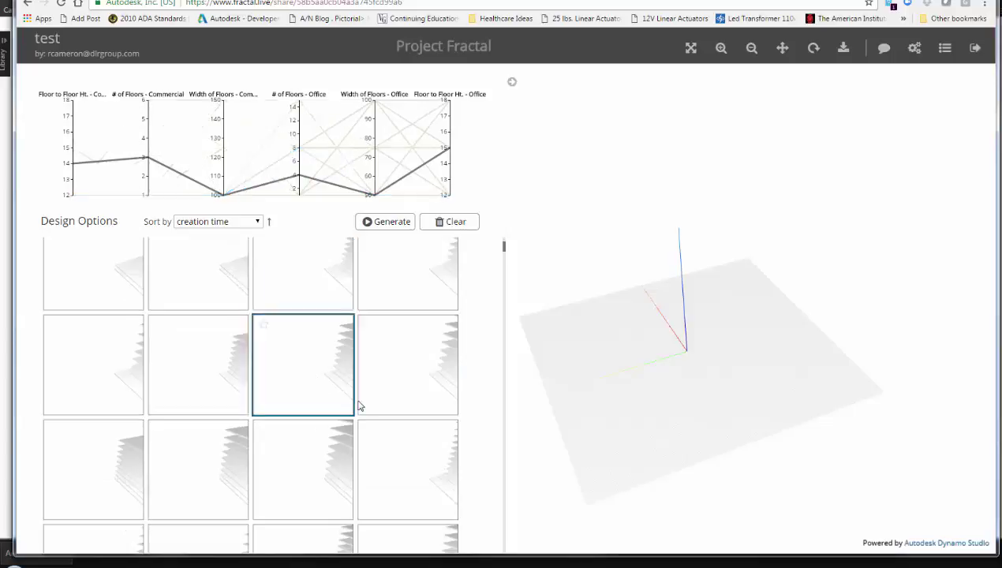
pyautogui.click(405, 372)
pyautogui.scroll(-2, 405, 426)
pyautogui.click(402, 472)
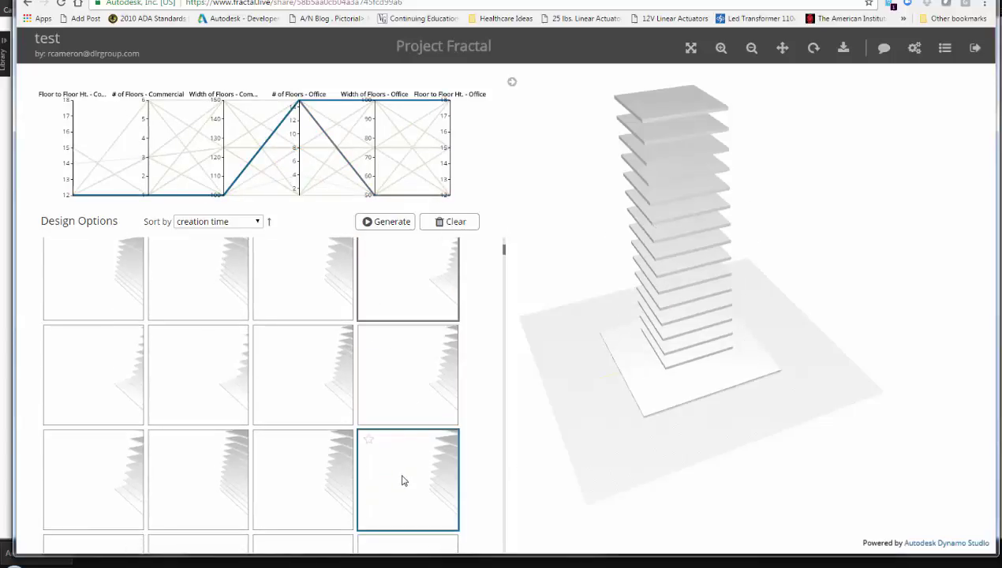
pyautogui.scroll(-3, 396, 359)
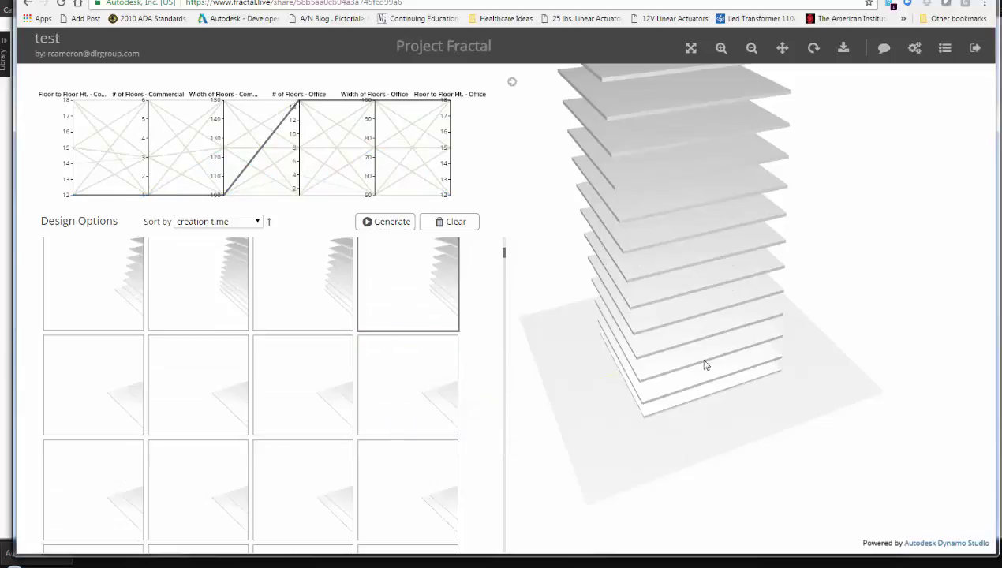
pyautogui.scroll(-5, 706, 308)
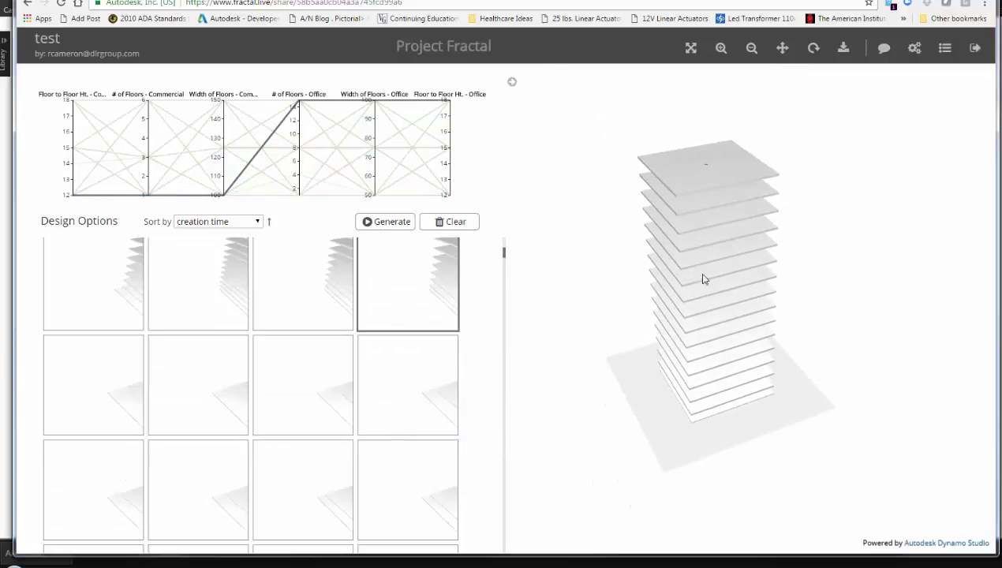
# - Preview two options with a 125-wide single commercial floor: the low 100-wide office and the 75-wide office with 8 floors
pyautogui.click(278, 483)
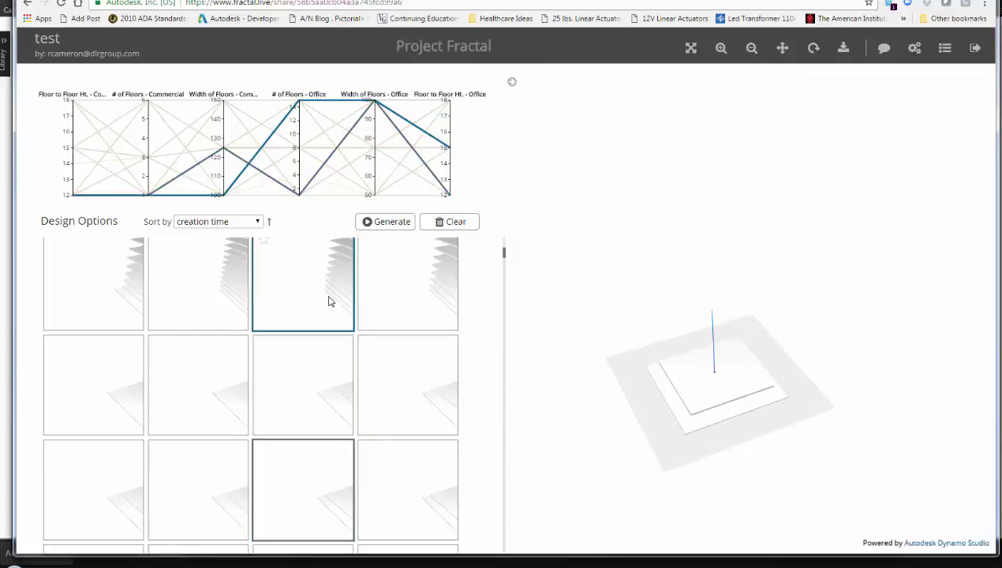
pyautogui.scroll(-1, 307, 444)
pyautogui.scroll(-2, 305, 442)
pyautogui.click(306, 494)
pyautogui.scroll(-1, 306, 491)
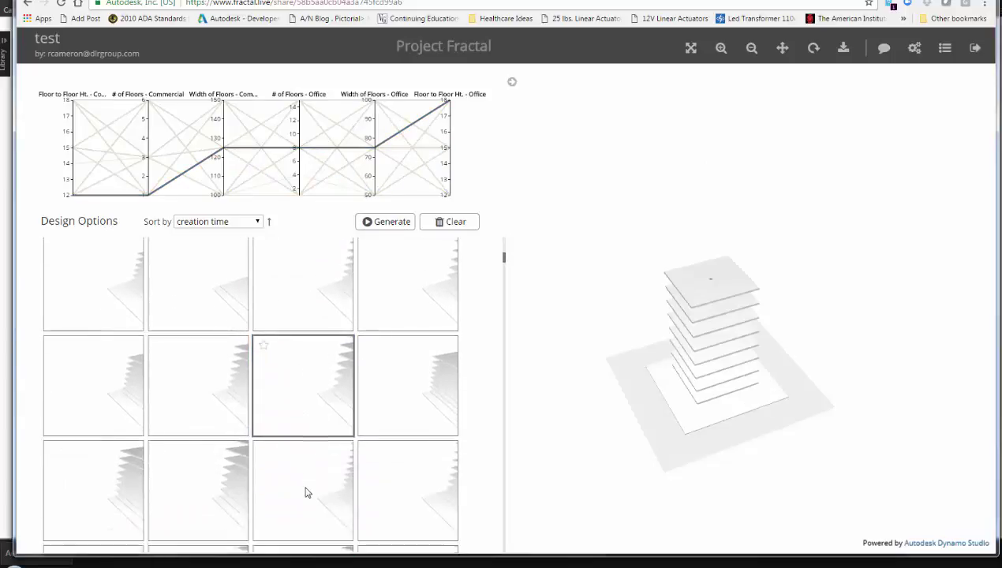
pyautogui.scroll(-1, 313, 501)
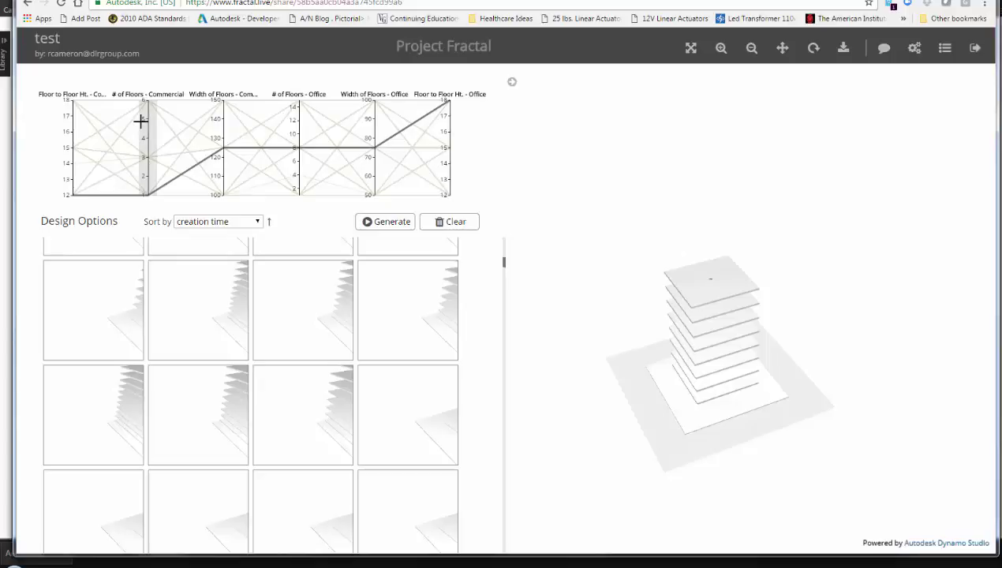
# - Filter the design options to 3 to 6 commercial floors and preview two 75-wide office towers with 15 floors
pyautogui.moveTo(144, 122); pyautogui.dragTo(146, 165)
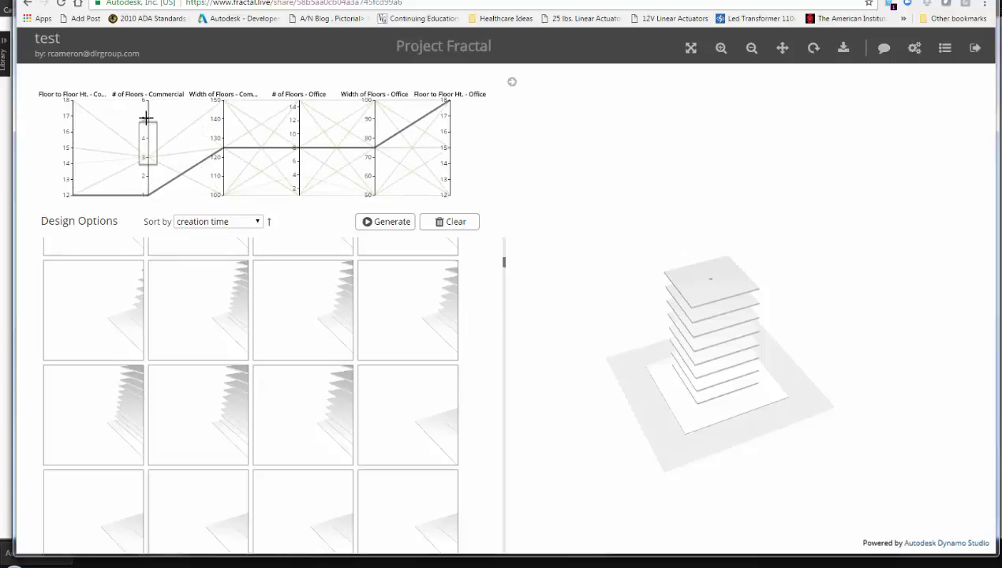
pyautogui.moveTo(149, 122); pyautogui.dragTo(148, 98)
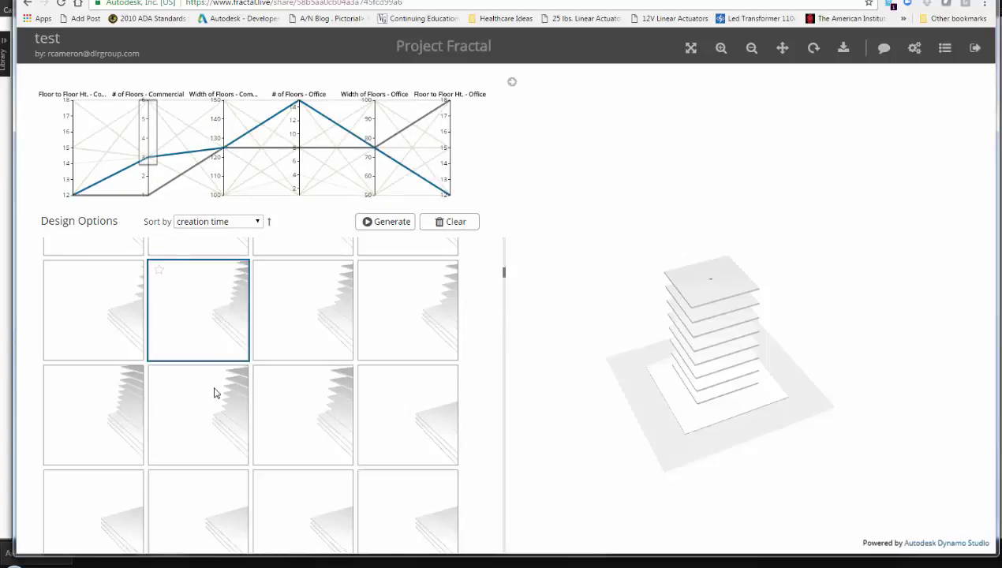
pyautogui.click(209, 352)
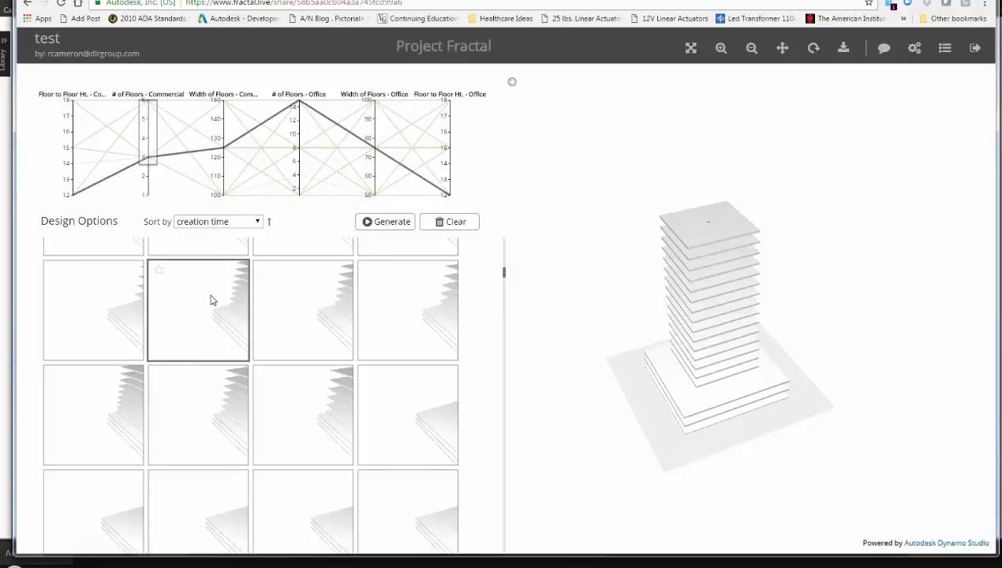
pyautogui.click(294, 311)
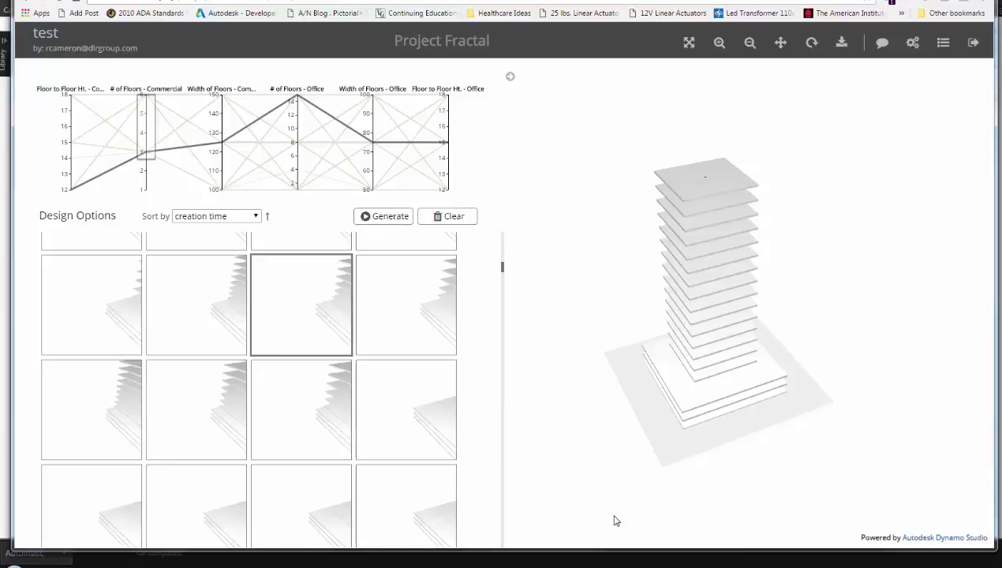
# - Switch to the web study with commercial, housing and office floors and examine its 3D massing from another side
pyautogui.moveTo(584, 559)
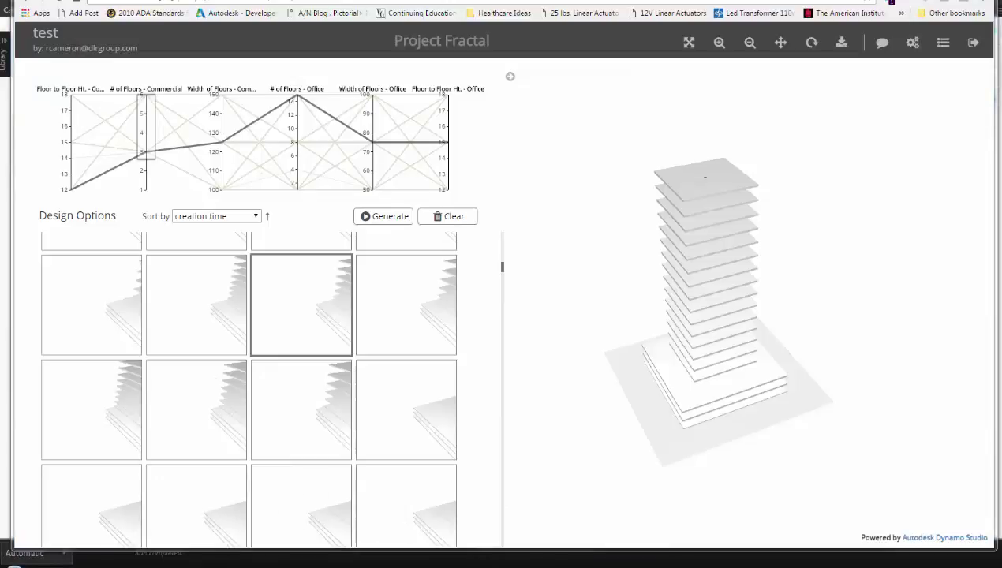
pyautogui.moveTo(2, 99); pyautogui.dragTo(456, 1)
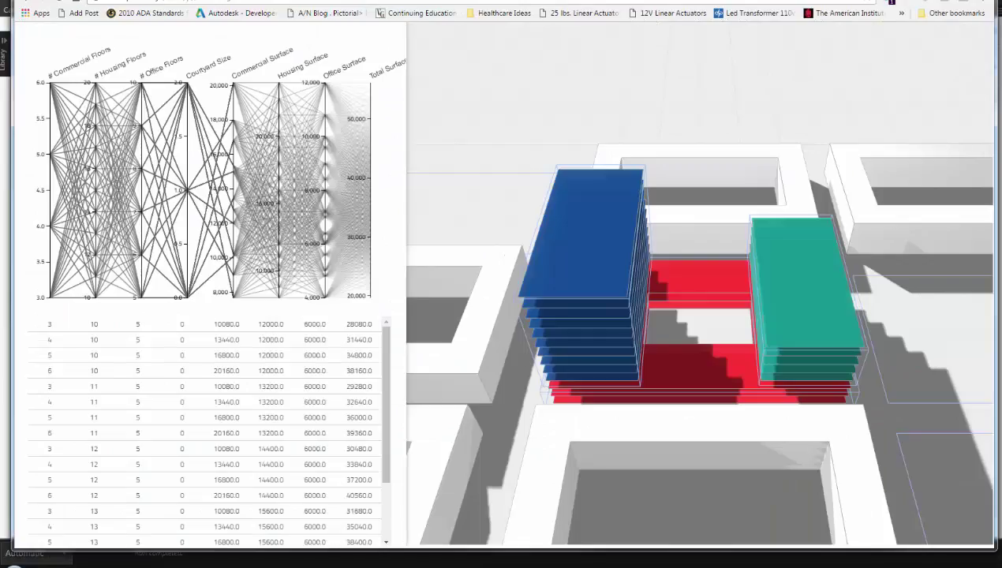
pyautogui.scroll(5, 699, 376)
pyautogui.scroll(-2, 679, 390)
pyautogui.moveTo(655, 410); pyautogui.dragTo(737, 369, button='right')
pyautogui.scroll(-5, 736, 370)
pyautogui.moveTo(823, 396); pyautogui.dragTo(577, 385)
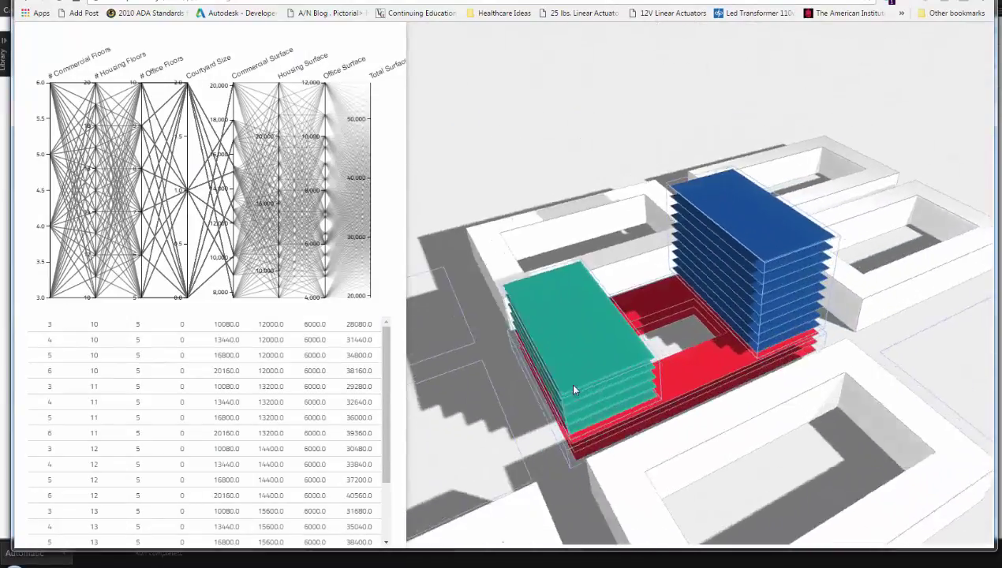
# - Preview the massing options with 6 commercial, 11 housing and 5 office floors and with 3 commercial, 14 housing and 5 office floors
pyautogui.click(184, 433)
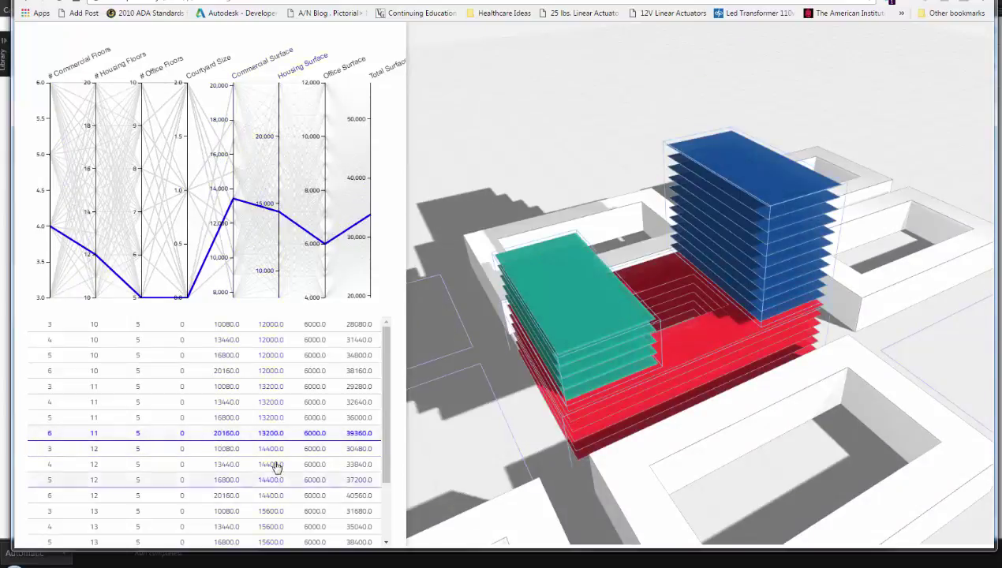
pyautogui.scroll(-1, 269, 470)
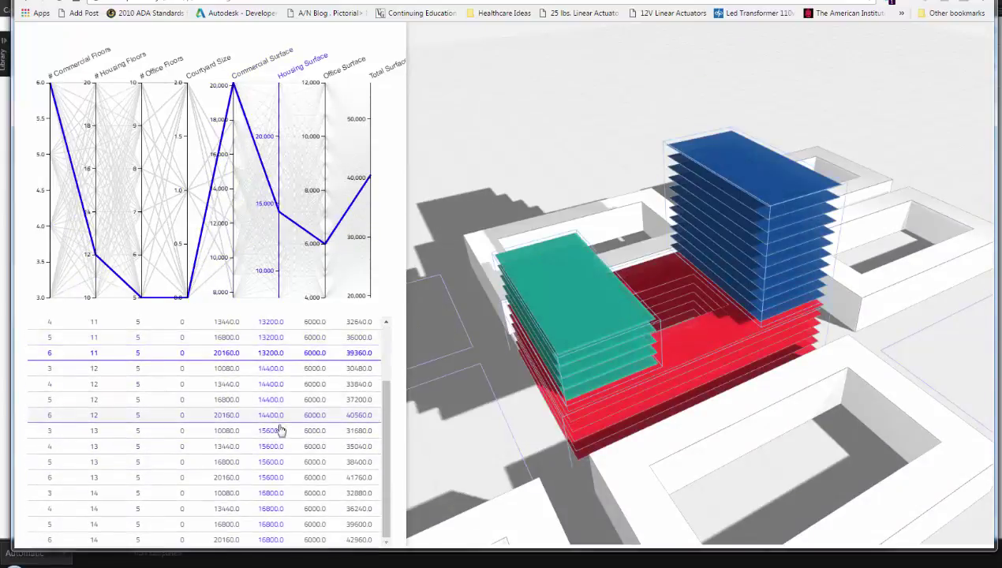
pyautogui.click(267, 493)
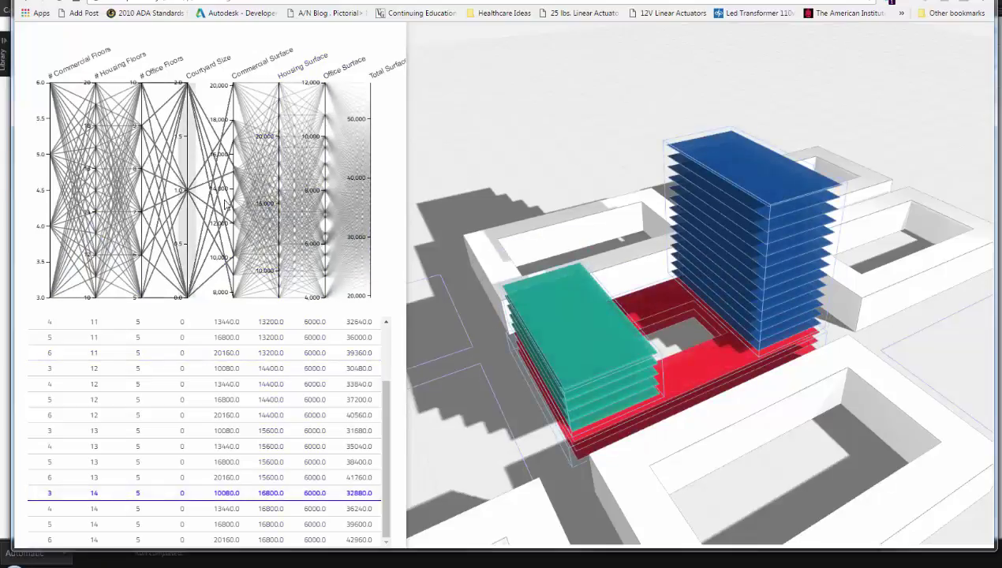
pyautogui.click(276, 251)
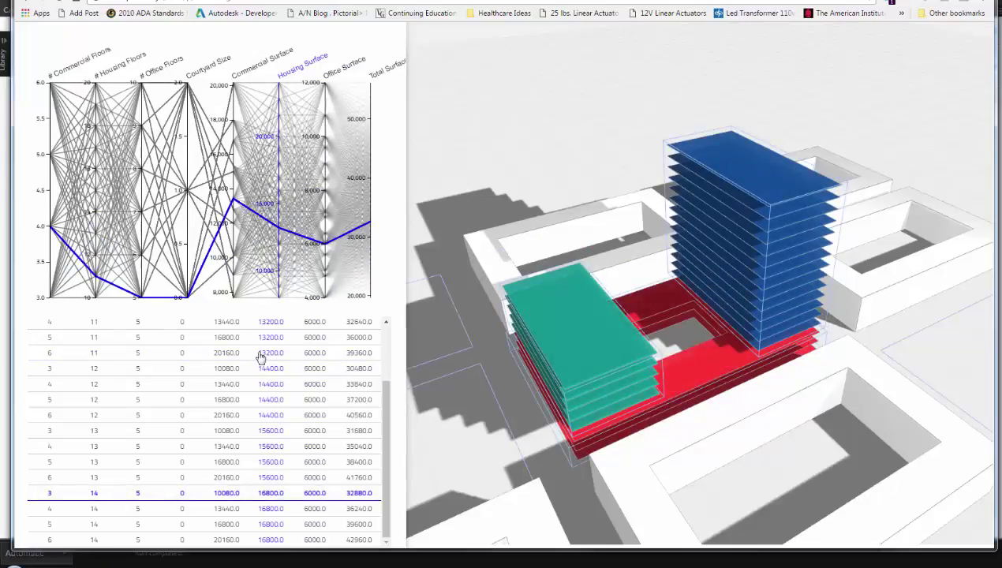
pyautogui.click(275, 445)
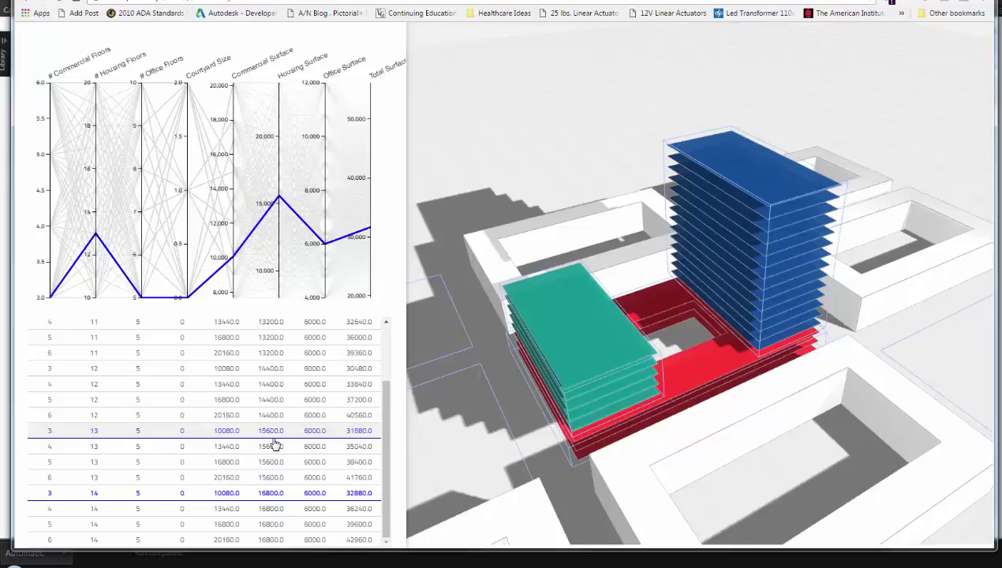
pyautogui.click(272, 448)
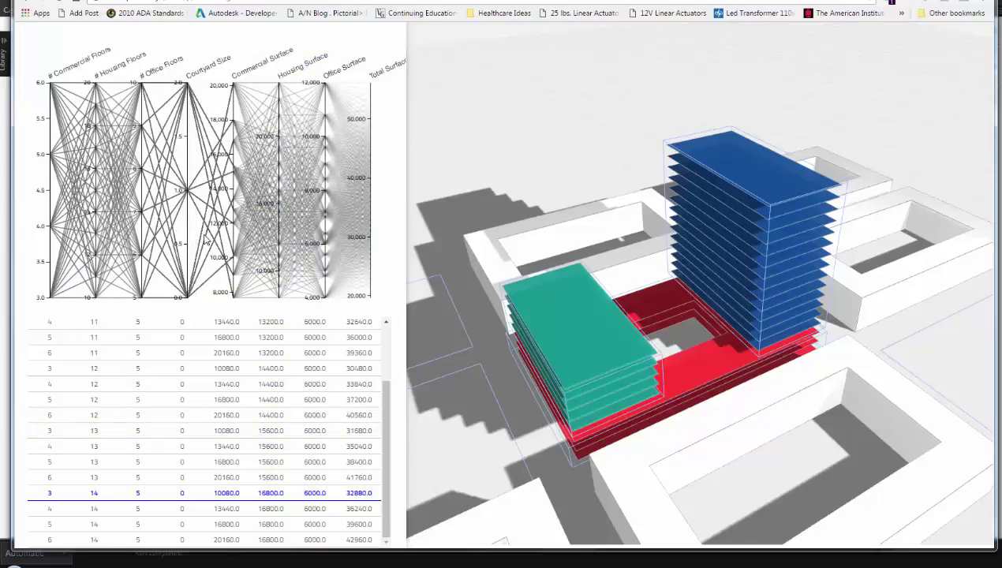
# - Return to the Project Fractal test study and examine the selected 15-floor office tower from another angle and at closer range
pyautogui.scroll(1, 217, 369)
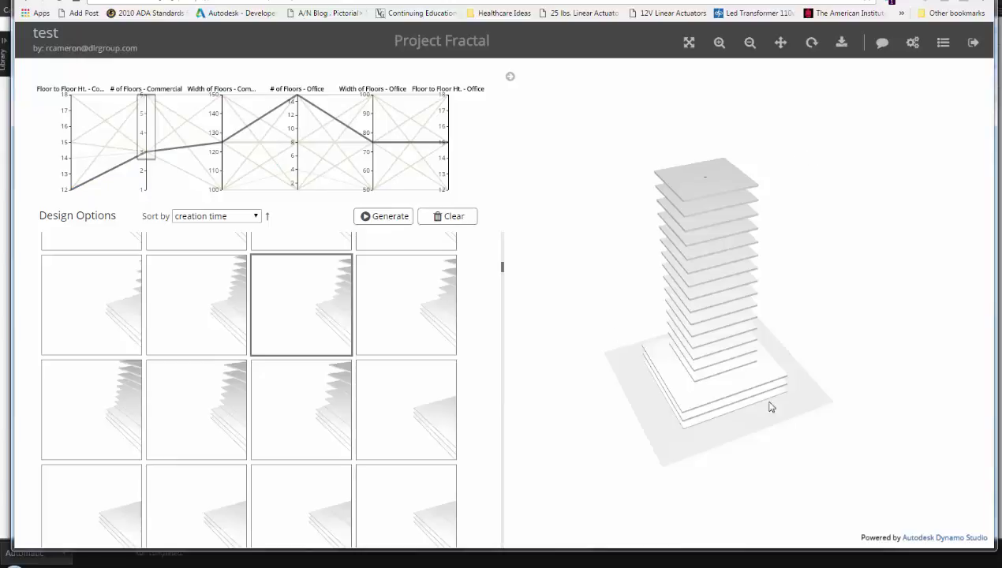
pyautogui.moveTo(769, 405)
pyautogui.mouseDown()
pyautogui.moveTo(723, 432)
pyautogui.moveTo(807, 431)
pyautogui.moveTo(780, 421)
pyautogui.mouseUp()
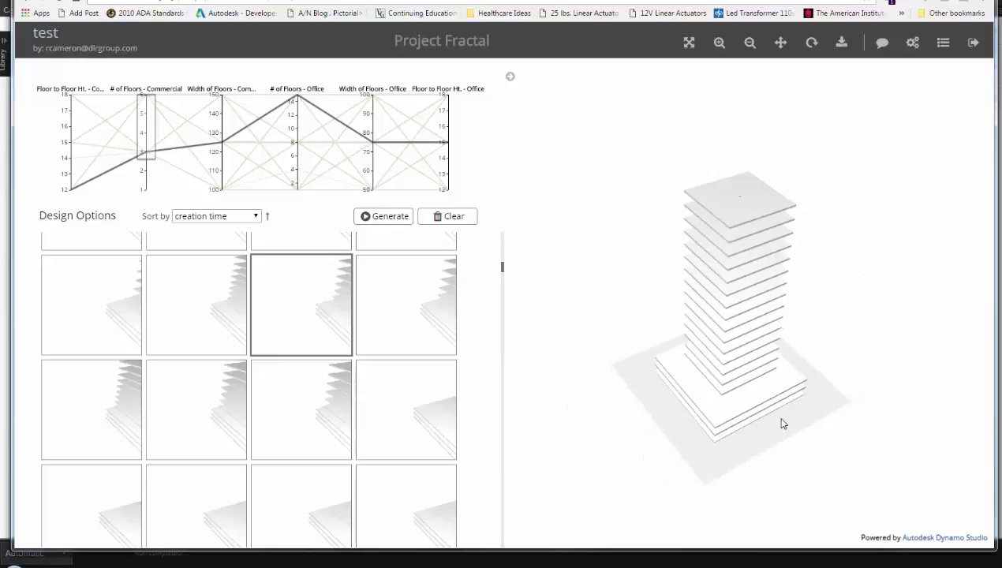
pyautogui.click(883, 41)
pyautogui.click(696, 75)
pyautogui.scroll(3, 742, 352)
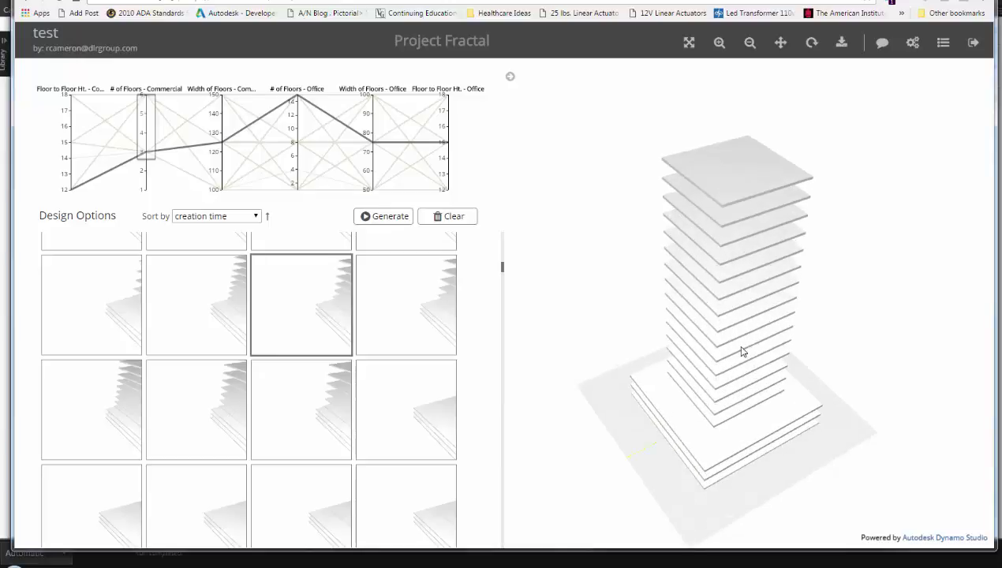